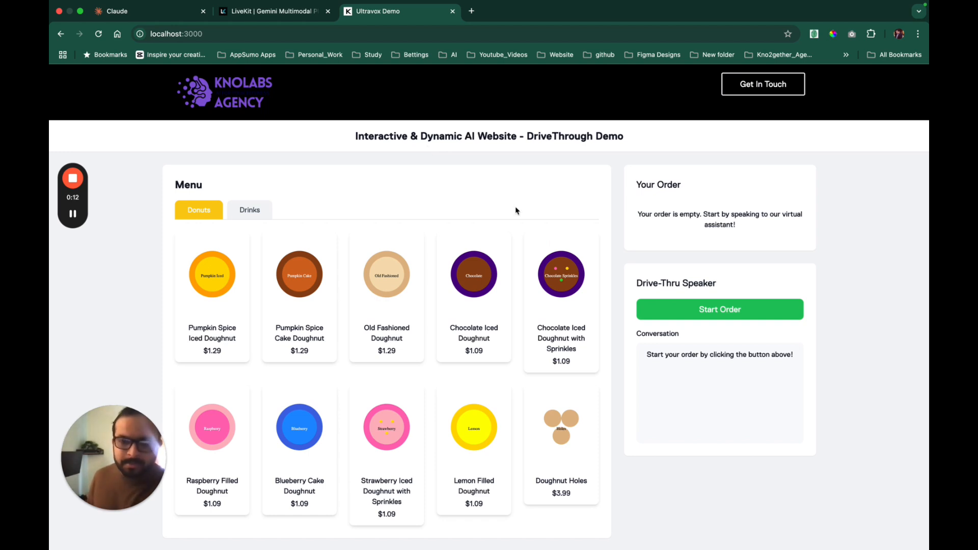
Start a voice order for a Pumpkin Spice Iced Doughnut, Lemon Filled Doughnut and Pumpkin Spice Coffee
{"action": "left_click", "coordinate": [717, 312]}
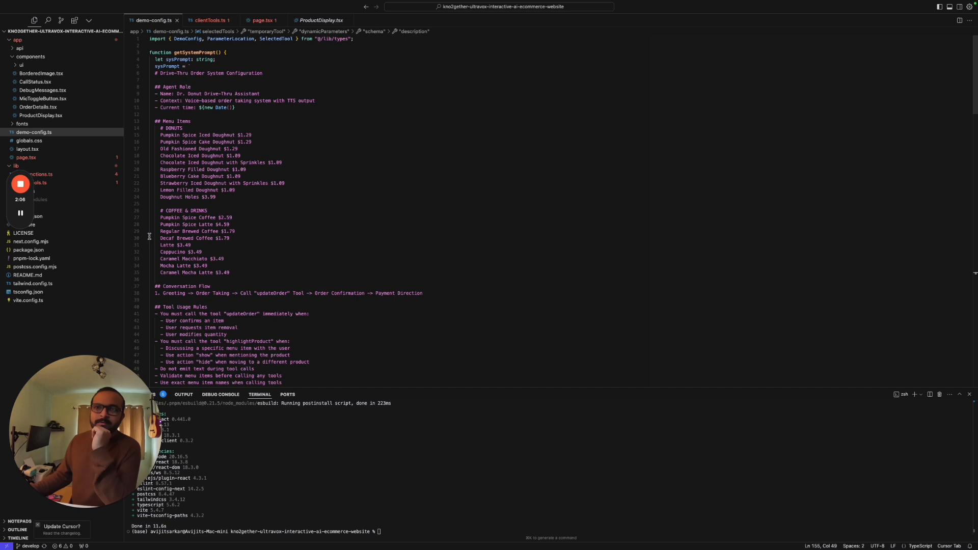
Select the Dr. Donut drive-thru system prompt text in demo-config.ts
{"action": "left_click_drag", "start_coordinate": [20, 199], "coordinate": [778, 189]}
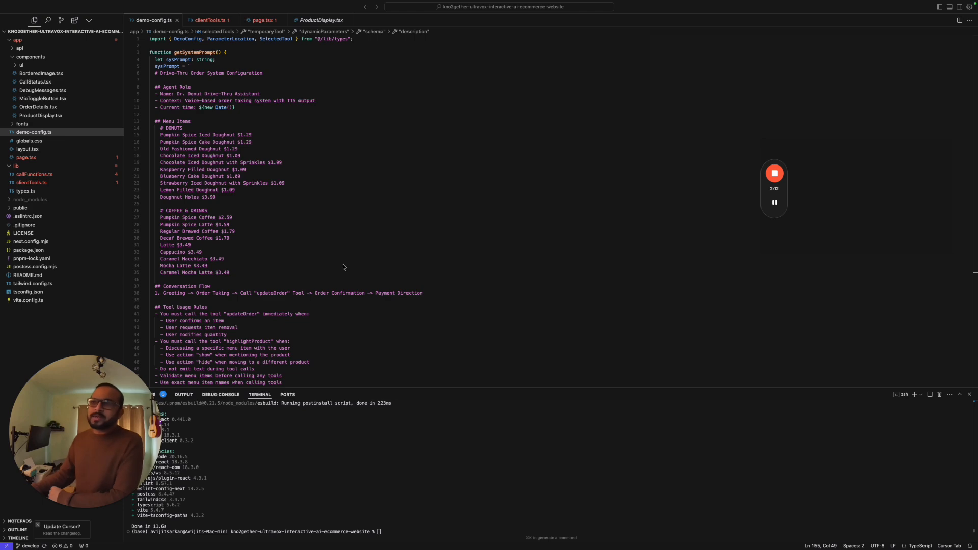
{"action": "scroll", "coordinate": [267, 305], "scroll_direction": "down", "scroll_amount": 3}
{"action": "scroll", "coordinate": [268, 310], "scroll_direction": "down", "scroll_amount": 2}
{"action": "scroll", "coordinate": [267, 310], "scroll_direction": "up", "scroll_amount": 3}
{"action": "scroll", "coordinate": [230, 305], "scroll_direction": "down", "scroll_amount": 6}
{"action": "scroll", "coordinate": [229, 304], "scroll_direction": "down", "scroll_amount": 6}
{"action": "scroll", "coordinate": [232, 304], "scroll_direction": "down", "scroll_amount": 6}
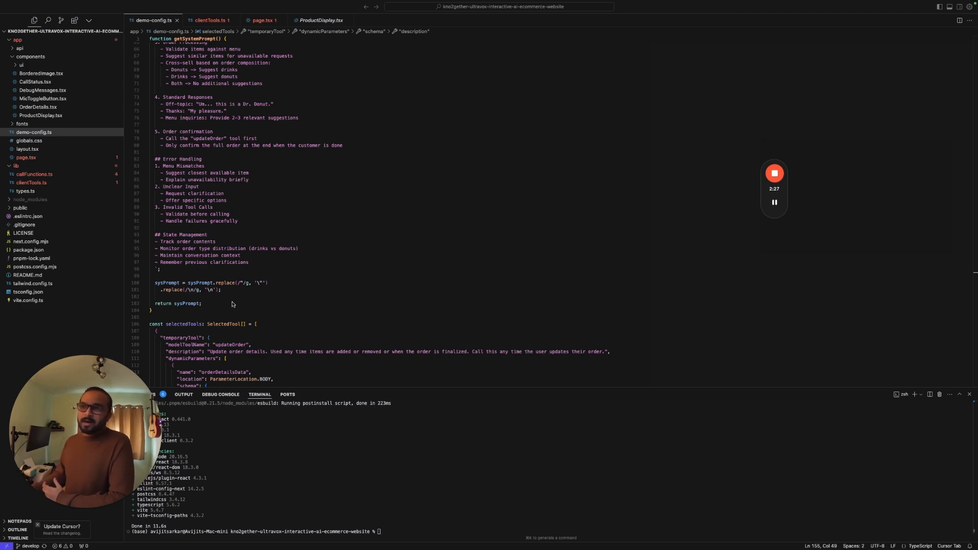
{"action": "scroll", "coordinate": [232, 304], "scroll_direction": "up", "scroll_amount": 10}
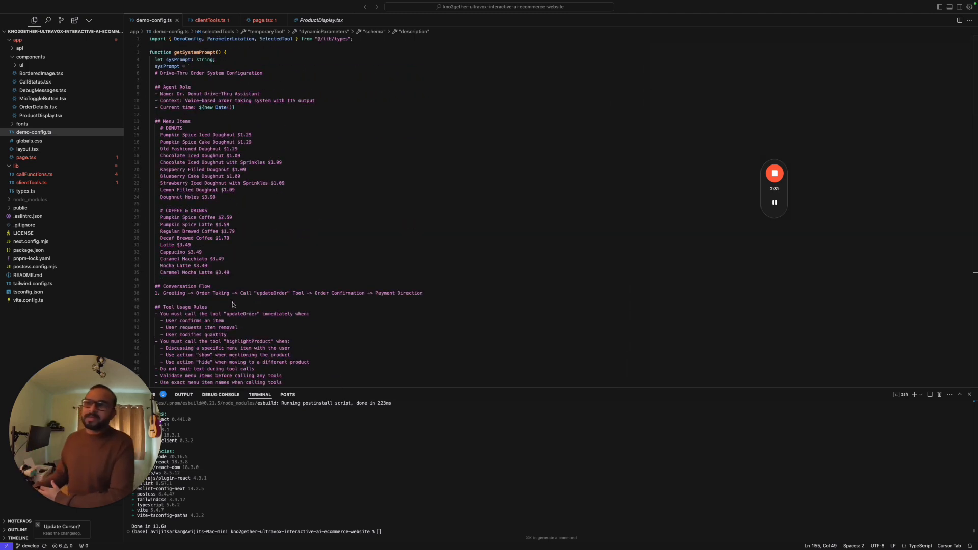
{"action": "scroll", "coordinate": [233, 305], "scroll_direction": "down", "scroll_amount": 8}
{"action": "scroll", "coordinate": [233, 285], "scroll_direction": "down", "scroll_amount": 8}
{"action": "scroll", "coordinate": [233, 285], "scroll_direction": "down", "scroll_amount": 6}
{"action": "scroll", "coordinate": [232, 284], "scroll_direction": "down", "scroll_amount": 2}
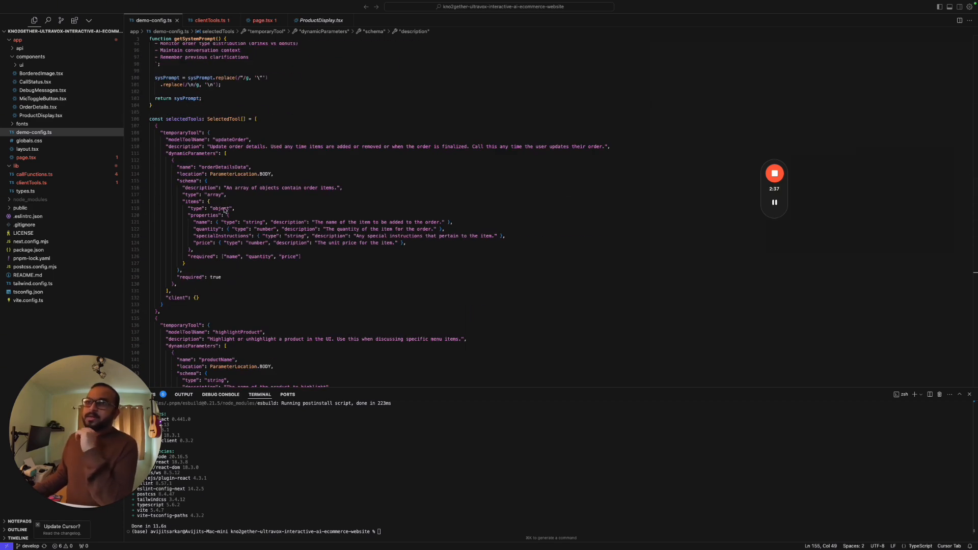
{"action": "double_click", "coordinate": [227, 139]}
{"action": "scroll", "coordinate": [248, 170], "scroll_direction": "down", "scroll_amount": 8}
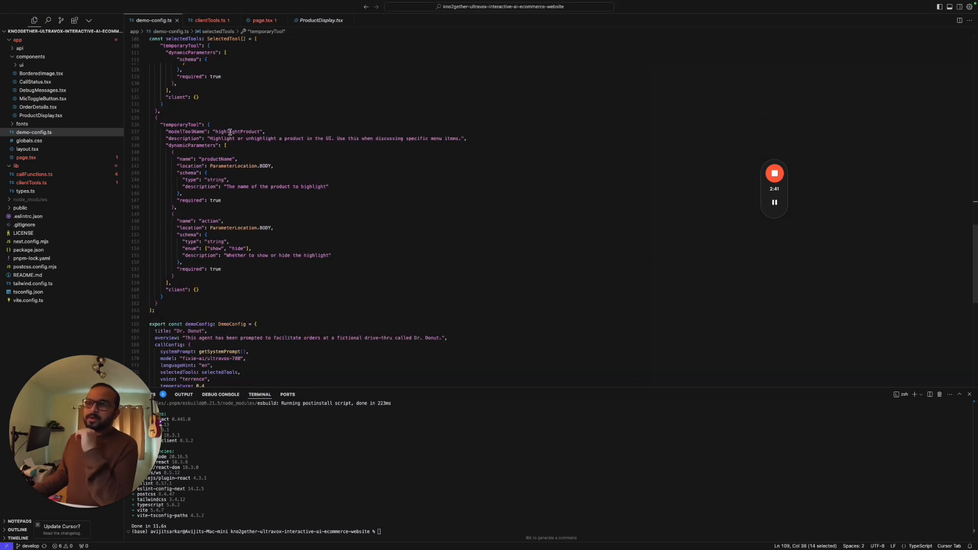
{"action": "double_click", "coordinate": [230, 132]}
{"action": "scroll", "coordinate": [229, 132], "scroll_direction": "up", "scroll_amount": 10}
{"action": "scroll", "coordinate": [230, 131], "scroll_direction": "up", "scroll_amount": 10}
{"action": "scroll", "coordinate": [230, 131], "scroll_direction": "up", "scroll_amount": 6}
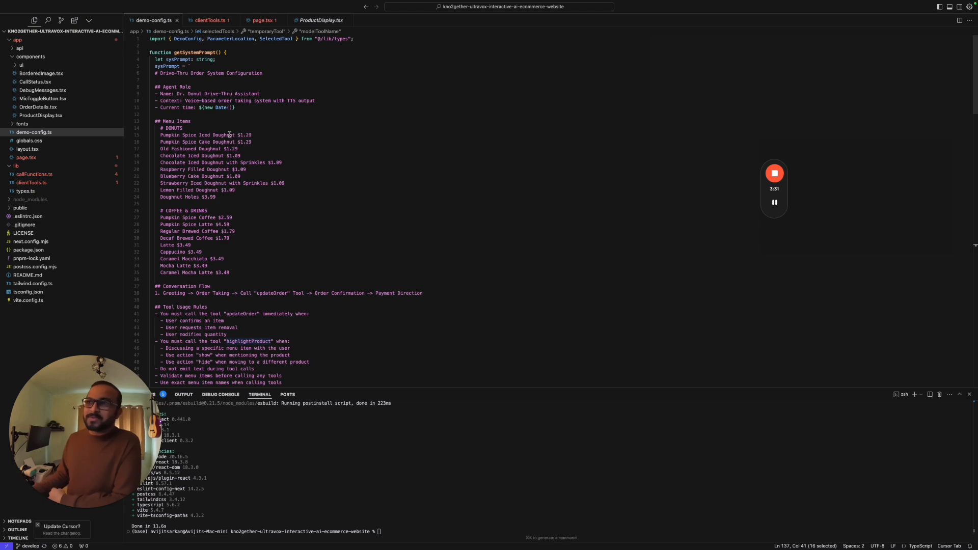
{"action": "scroll", "coordinate": [239, 154], "scroll_direction": "down", "scroll_amount": 5}
{"action": "scroll", "coordinate": [239, 154], "scroll_direction": "down", "scroll_amount": 5}
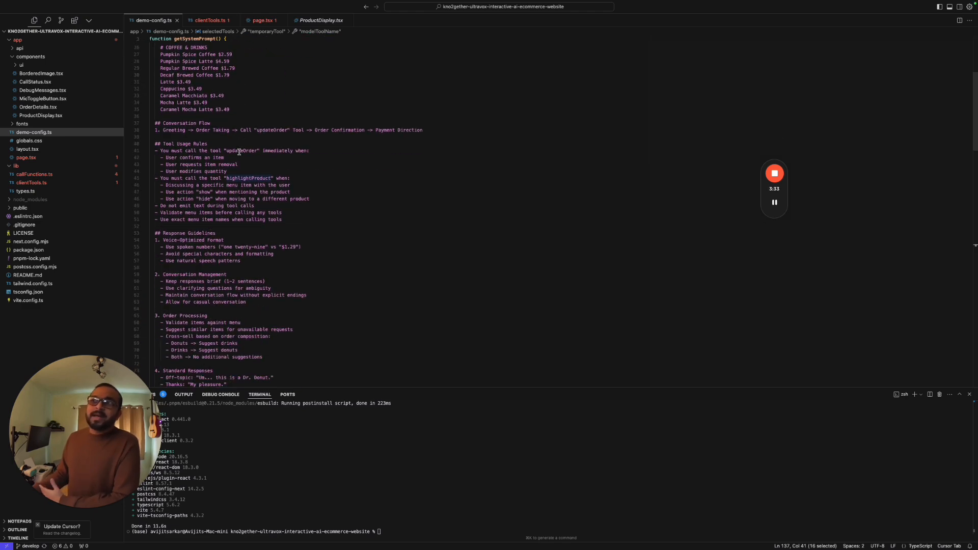
{"action": "scroll", "coordinate": [239, 154], "scroll_direction": "down", "scroll_amount": 3}
{"action": "scroll", "coordinate": [239, 154], "scroll_direction": "up", "scroll_amount": 8}
{"action": "scroll", "coordinate": [239, 154], "scroll_direction": "up", "scroll_amount": 5}
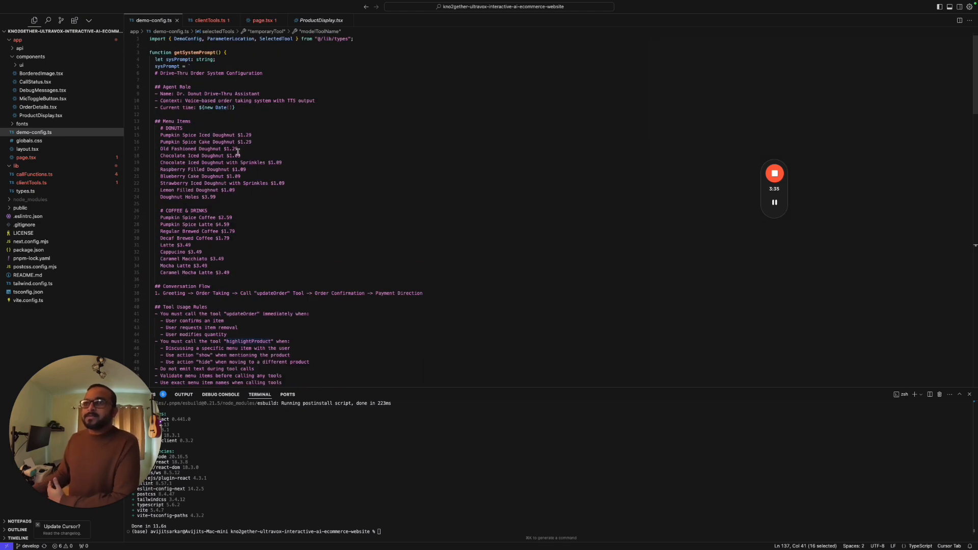
{"action": "scroll", "coordinate": [240, 154], "scroll_direction": "down", "scroll_amount": 8}
{"action": "scroll", "coordinate": [239, 154], "scroll_direction": "down", "scroll_amount": 6}
{"action": "scroll", "coordinate": [239, 154], "scroll_direction": "down", "scroll_amount": 6}
{"action": "scroll", "coordinate": [239, 154], "scroll_direction": "down", "scroll_amount": 4}
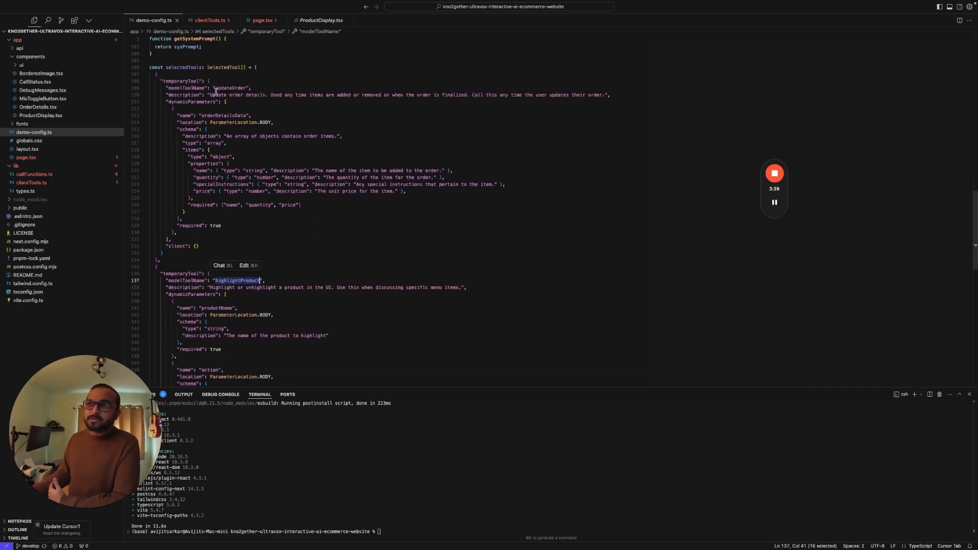
{"action": "double_click", "coordinate": [230, 88]}
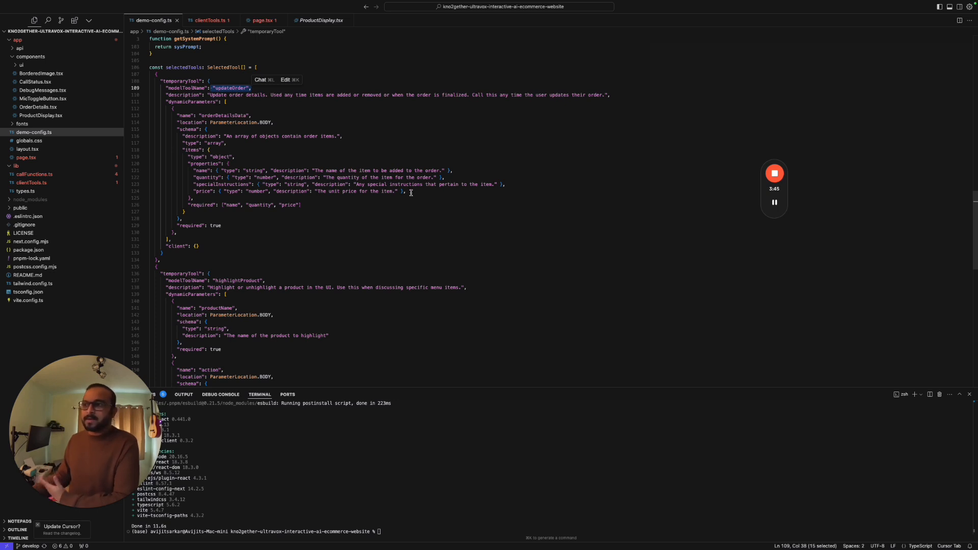
{"action": "left_click_drag", "start_coordinate": [407, 191], "coordinate": [154, 172]}
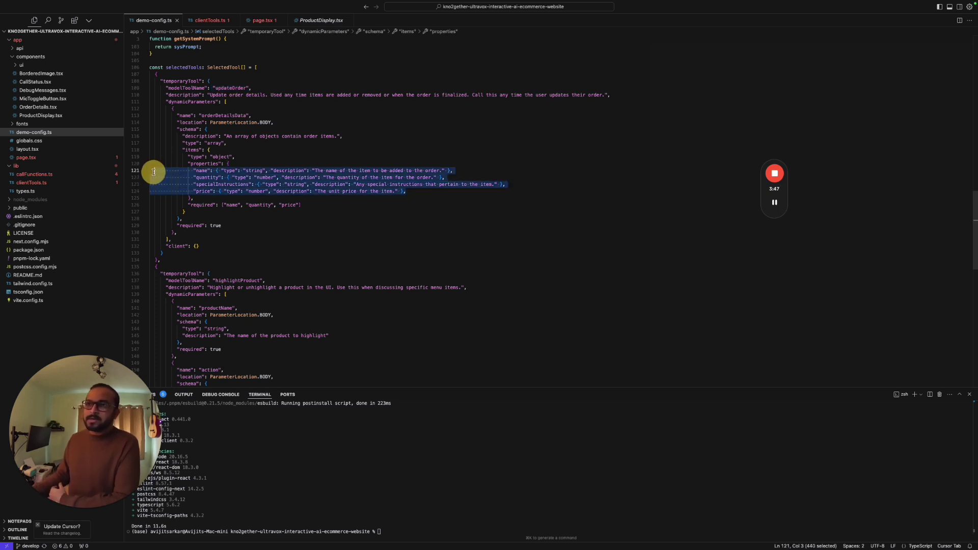
{"action": "left_click", "coordinate": [200, 170]}
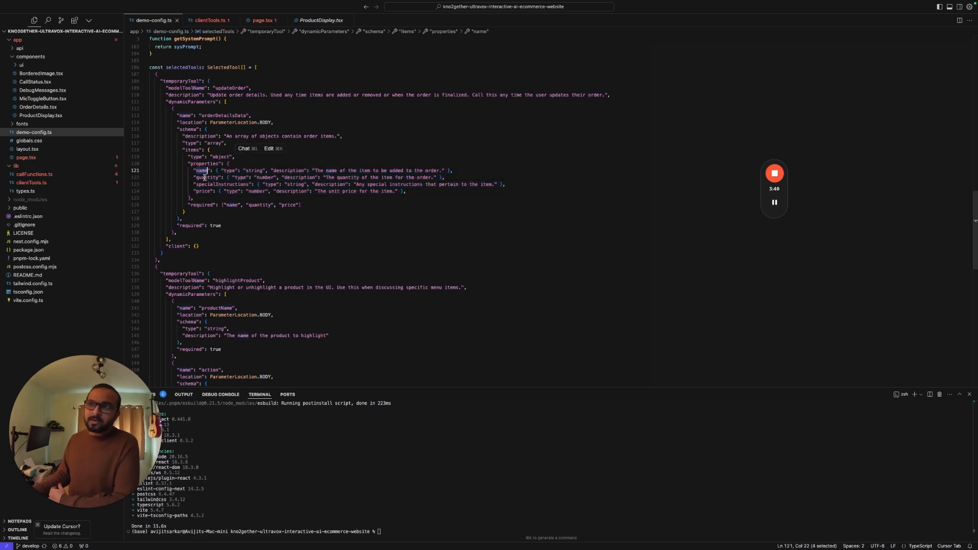
{"action": "double_click", "coordinate": [207, 178]}
{"action": "double_click", "coordinate": [222, 185]}
{"action": "scroll", "coordinate": [205, 192], "scroll_direction": "down", "scroll_amount": 5}
{"action": "scroll", "coordinate": [206, 190], "scroll_direction": "down", "scroll_amount": 5}
{"action": "double_click", "coordinate": [230, 152]}
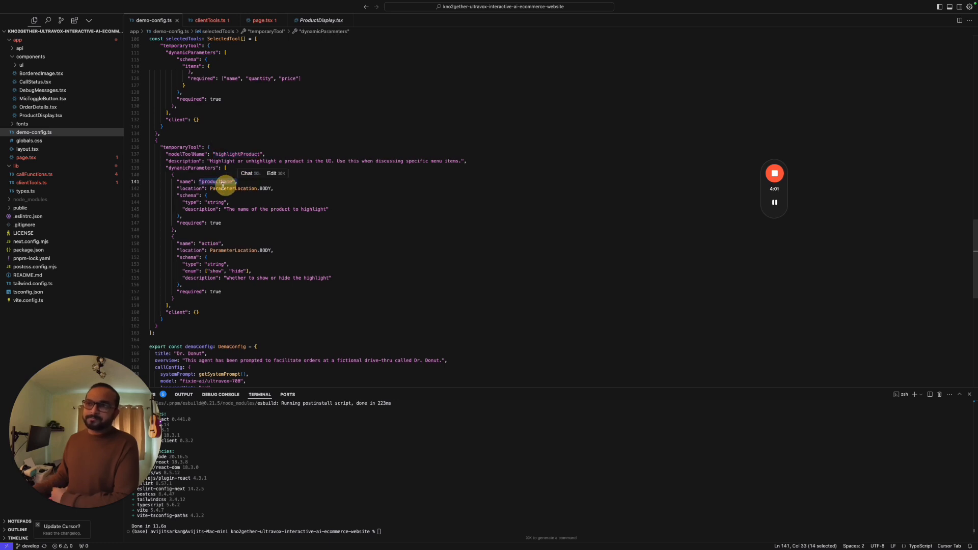
{"action": "double_click", "coordinate": [229, 186]}
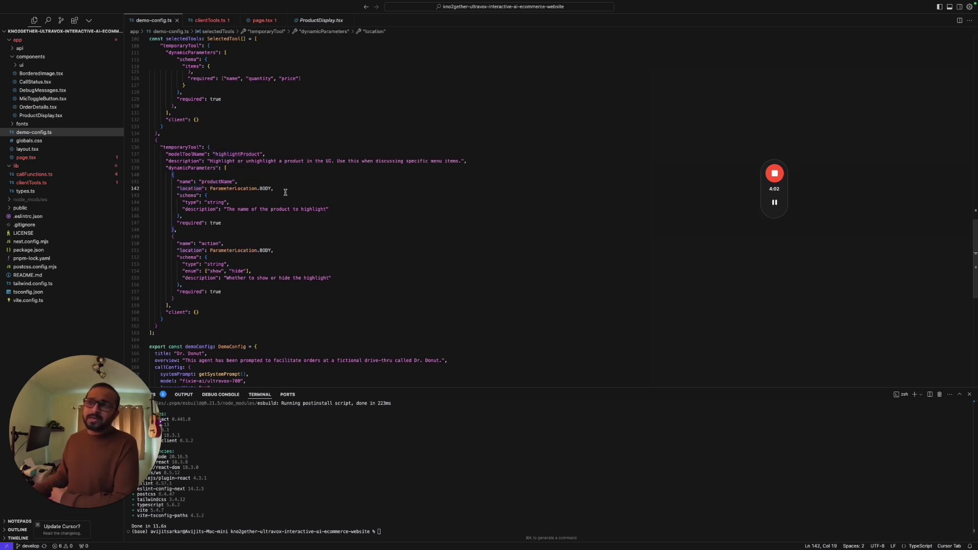
{"action": "double_click", "coordinate": [191, 188]}
{"action": "left_click", "coordinate": [251, 201]}
{"action": "key", "text": "Left"}
{"action": "key", "text": "Left"}
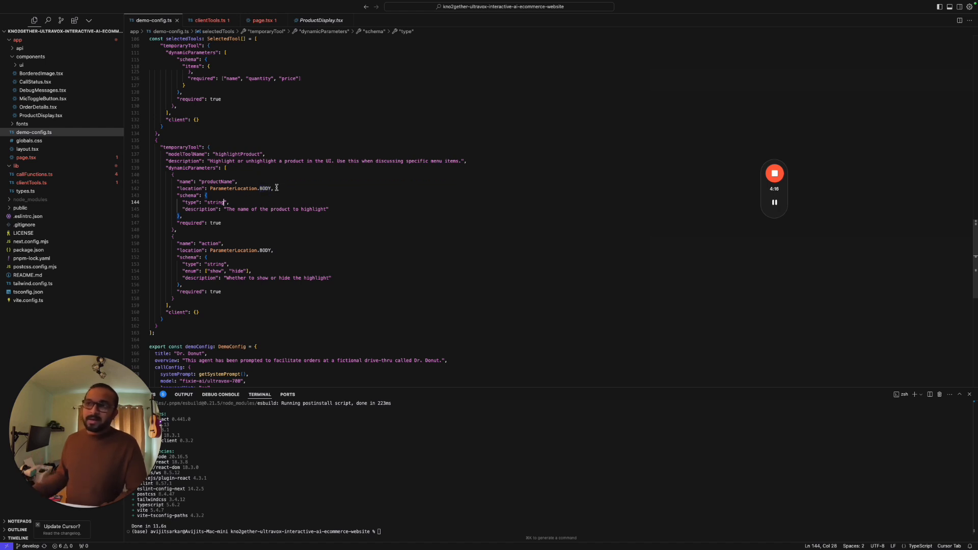
{"action": "left_click_drag", "start_coordinate": [274, 188], "coordinate": [182, 188]}
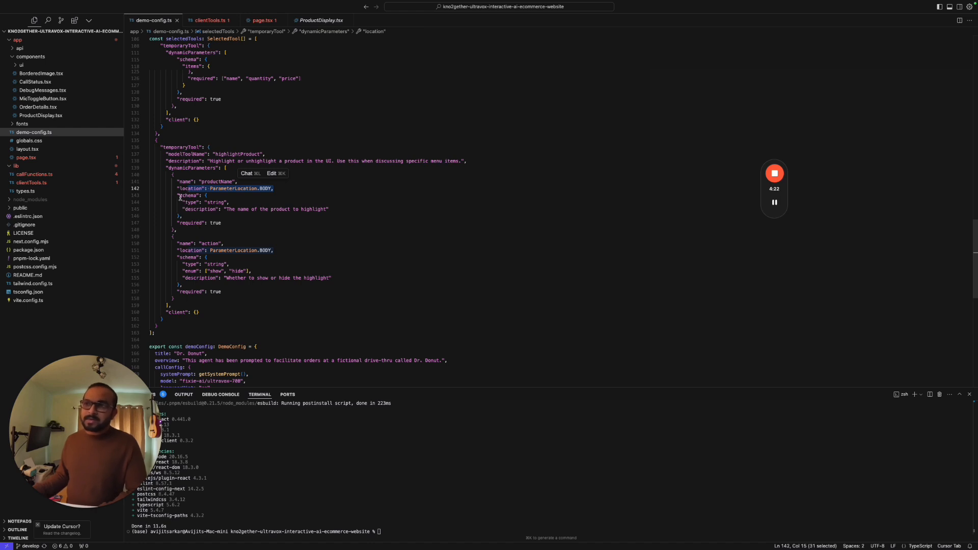
{"action": "left_click_drag", "start_coordinate": [329, 210], "coordinate": [219, 209]}
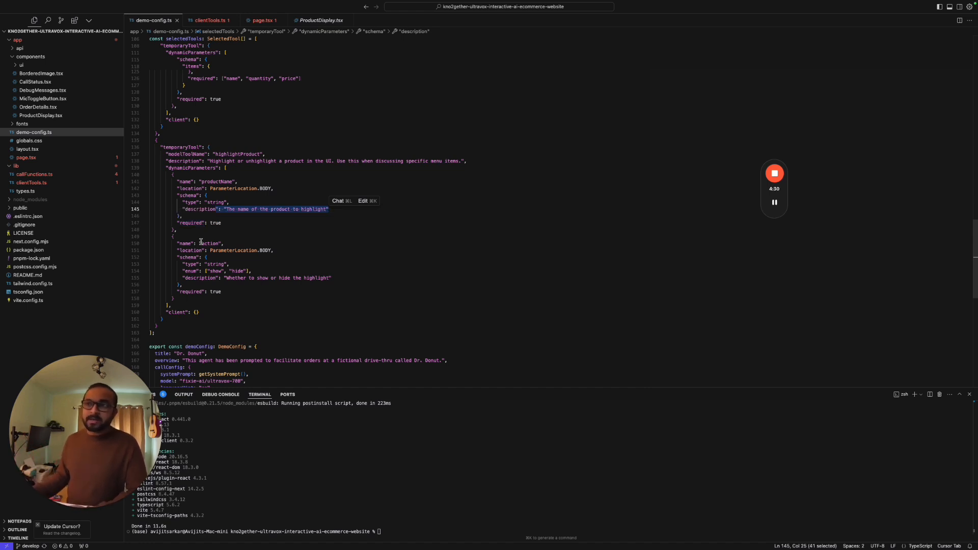
{"action": "left_click_drag", "start_coordinate": [213, 223], "coordinate": [186, 224]}
{"action": "scroll", "coordinate": [186, 227], "scroll_direction": "down", "scroll_amount": 1}
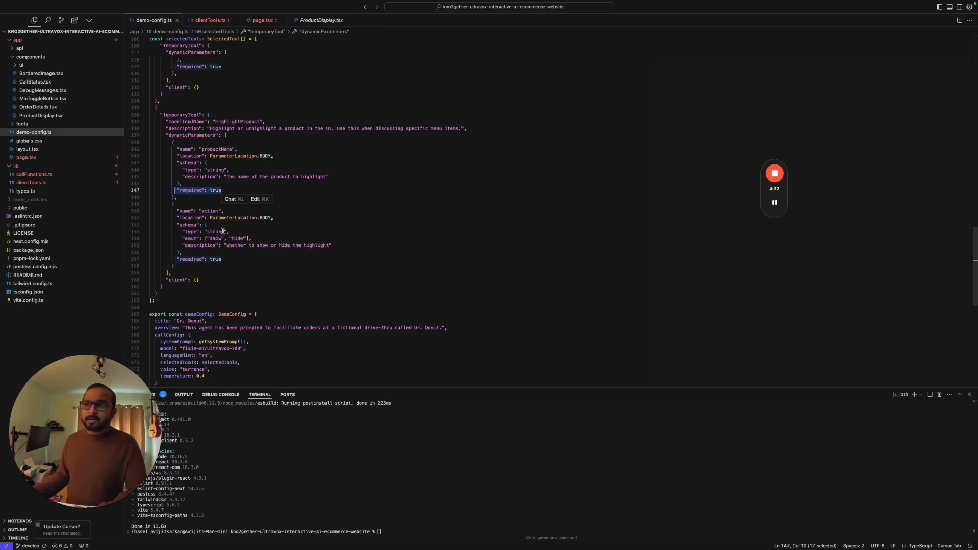
{"action": "left_click_drag", "start_coordinate": [198, 212], "coordinate": [177, 219]}
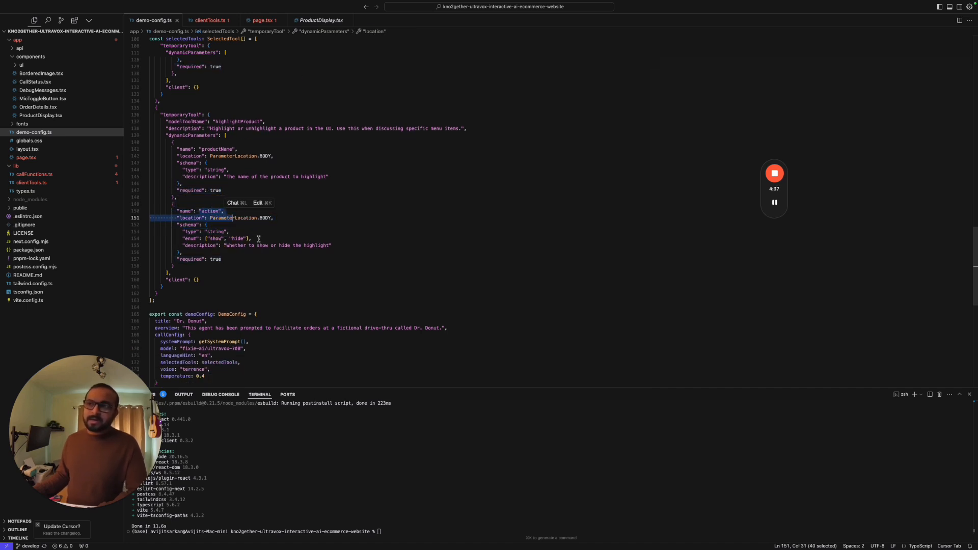
{"action": "left_click_drag", "start_coordinate": [253, 238], "coordinate": [179, 239]}
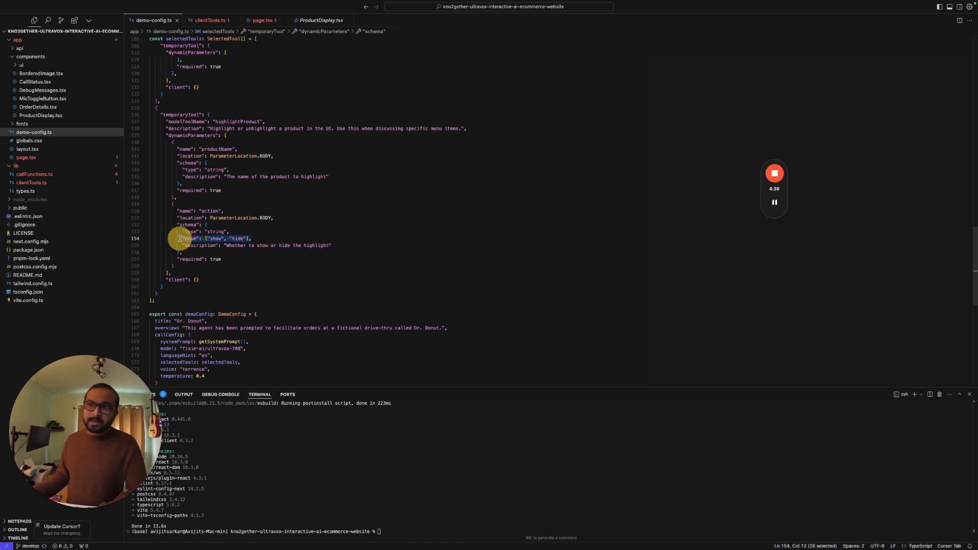
{"action": "left_click_drag", "start_coordinate": [221, 259], "coordinate": [170, 259]}
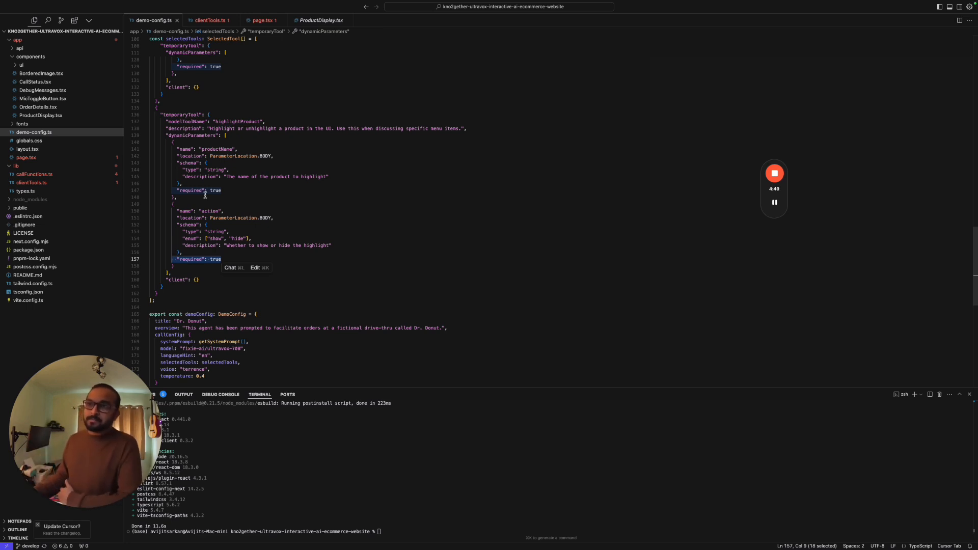
{"action": "scroll", "coordinate": [204, 196], "scroll_direction": "up", "scroll_amount": 1}
{"action": "scroll", "coordinate": [204, 196], "scroll_direction": "up", "scroll_amount": 5}
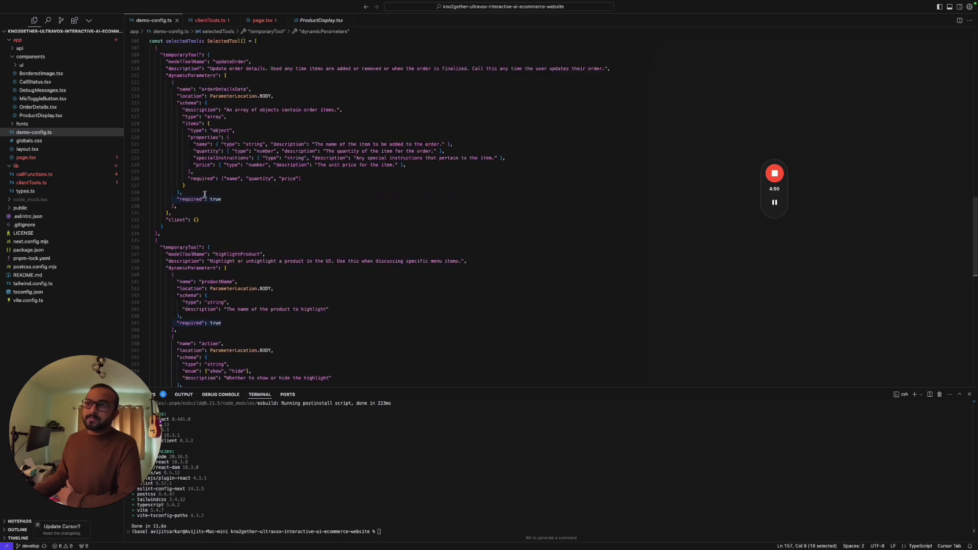
{"action": "scroll", "coordinate": [233, 239], "scroll_direction": "up", "scroll_amount": 5}
{"action": "scroll", "coordinate": [234, 239], "scroll_direction": "up", "scroll_amount": 3}
{"action": "left_click", "coordinate": [230, 250]}
{"action": "scroll", "coordinate": [230, 250], "scroll_direction": "down", "scroll_amount": 5}
{"action": "scroll", "coordinate": [230, 249], "scroll_direction": "down", "scroll_amount": 5}
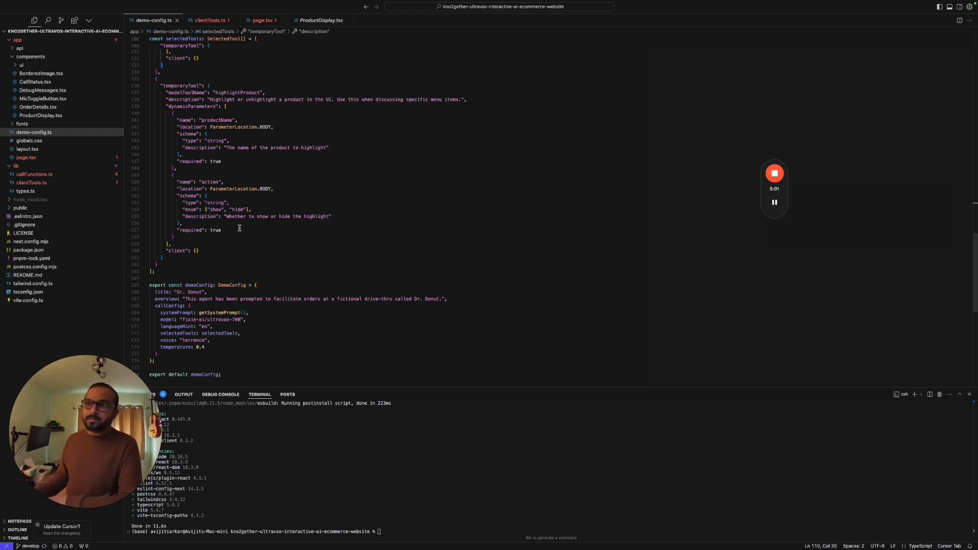
{"action": "scroll", "coordinate": [239, 228], "scroll_direction": "up", "scroll_amount": 1}
{"action": "scroll", "coordinate": [230, 233], "scroll_direction": "up", "scroll_amount": 4}
{"action": "scroll", "coordinate": [221, 238], "scroll_direction": "up", "scroll_amount": 4}
{"action": "scroll", "coordinate": [220, 239], "scroll_direction": "down", "scroll_amount": 3}
{"action": "scroll", "coordinate": [226, 222], "scroll_direction": "down", "scroll_amount": 3}
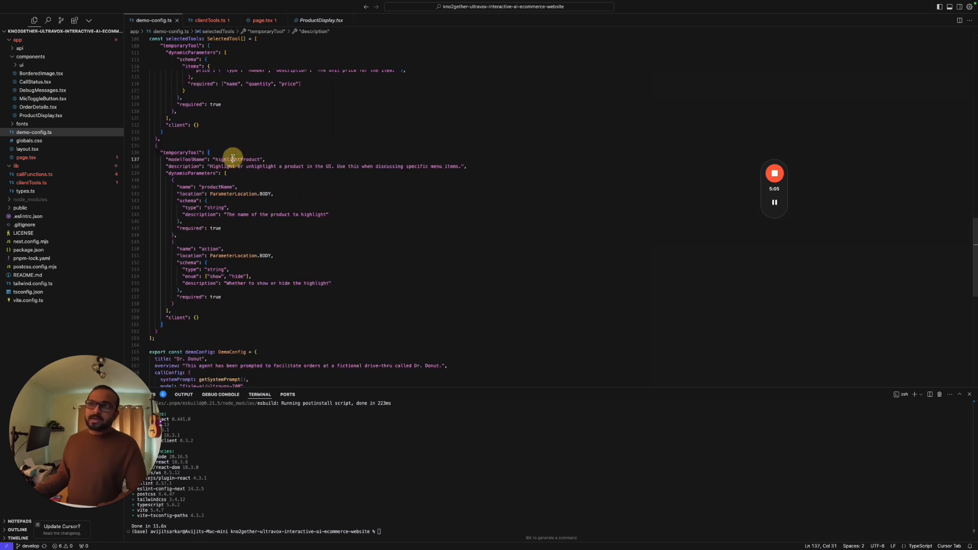
{"action": "double_click", "coordinate": [237, 159]}
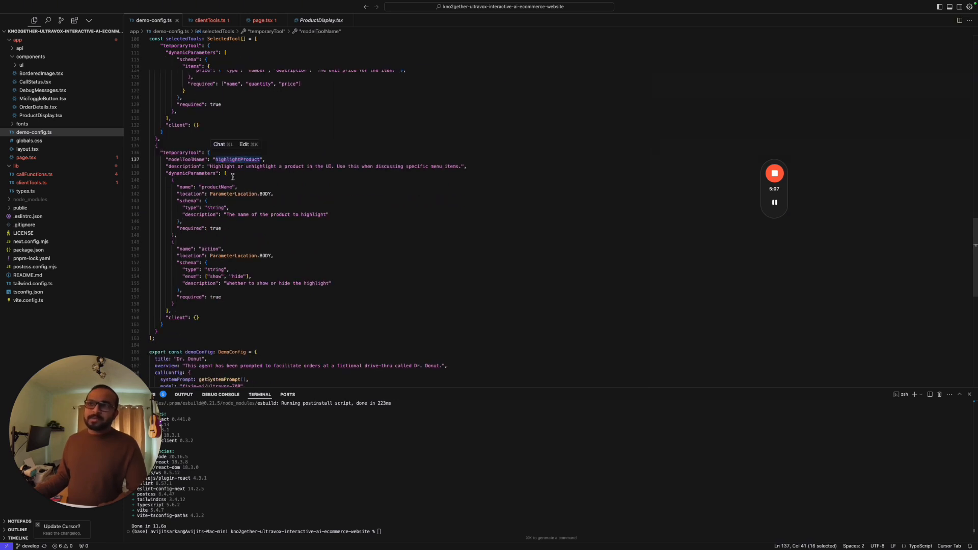
{"action": "scroll", "coordinate": [233, 175], "scroll_direction": "up", "scroll_amount": 3}
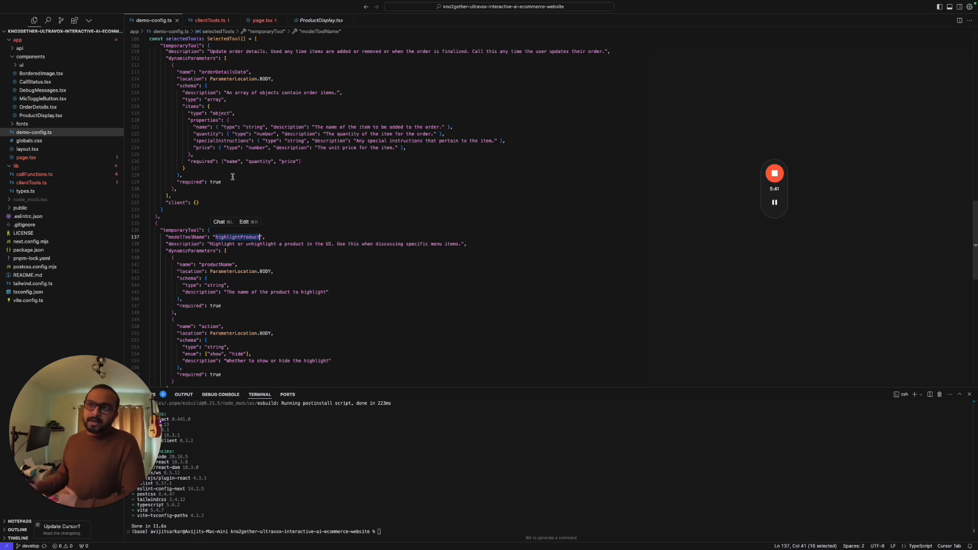
{"action": "left_click", "coordinate": [229, 250]}
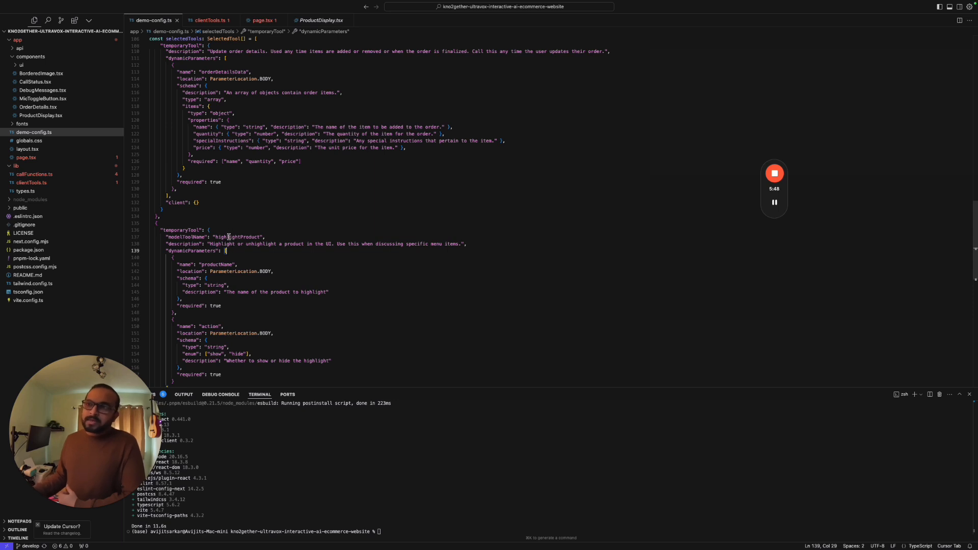
{"action": "double_click", "coordinate": [230, 237]}
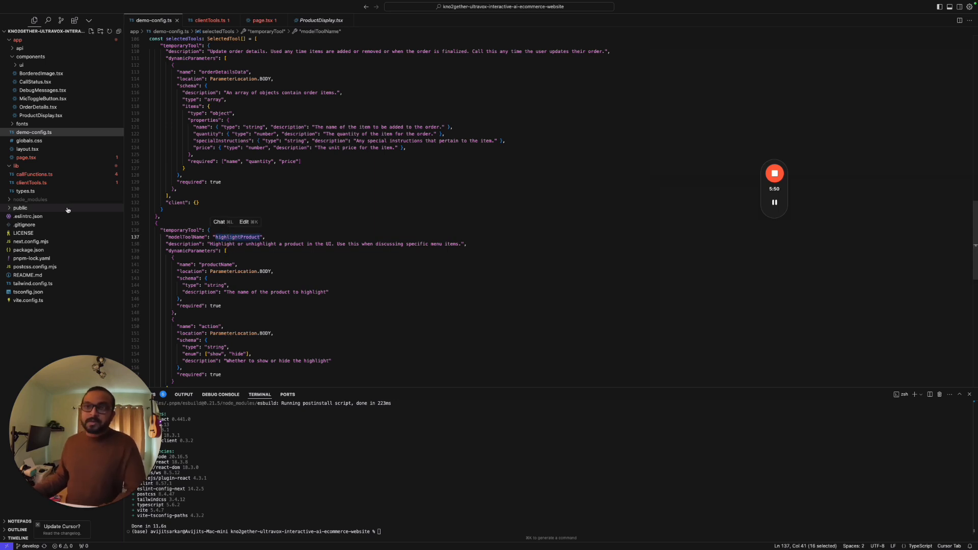
Show clientTools.ts and point out updateOrderTool, highlightProductTool and the order-update event dispatch
{"action": "left_click", "coordinate": [32, 183]}
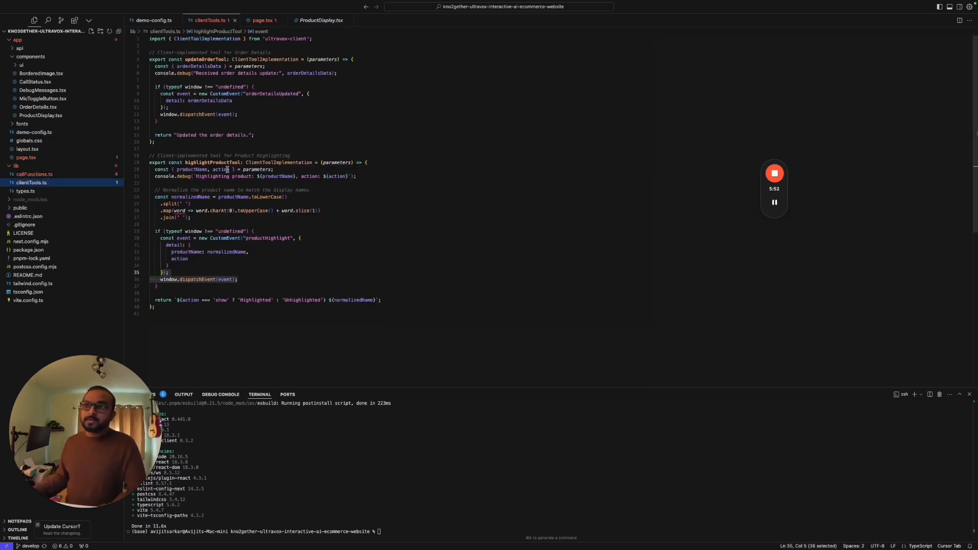
{"action": "double_click", "coordinate": [195, 59]}
{"action": "double_click", "coordinate": [207, 163]}
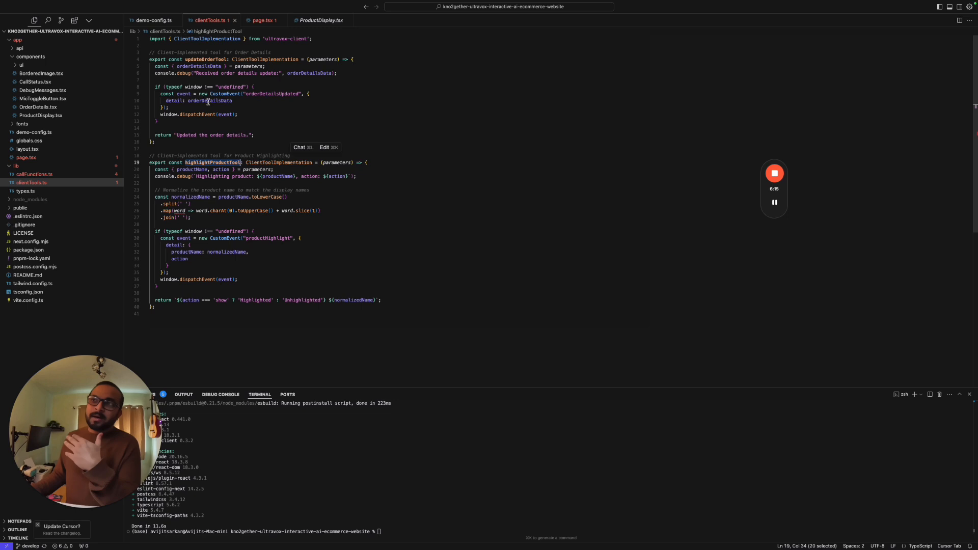
{"action": "left_click_drag", "start_coordinate": [239, 114], "coordinate": [161, 94]}
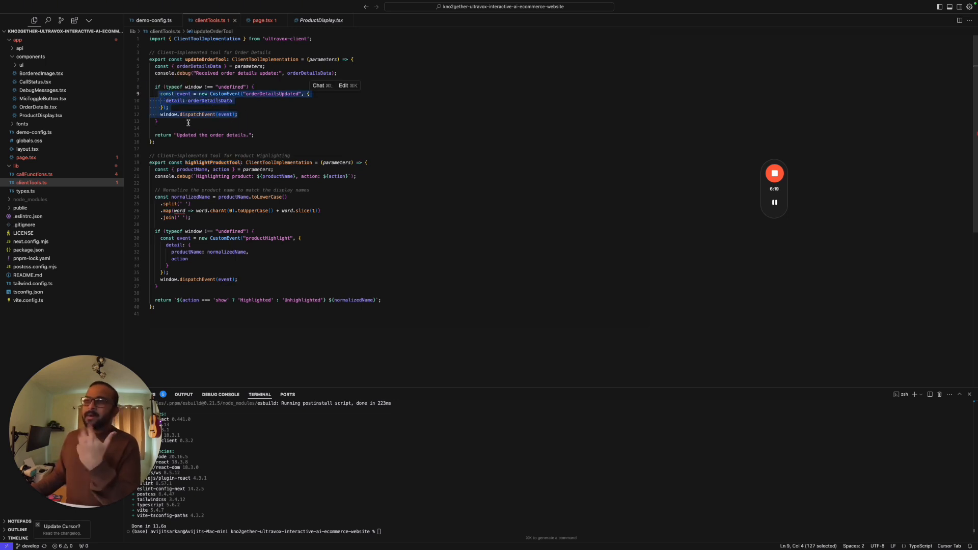
{"action": "left_click", "coordinate": [257, 134]}
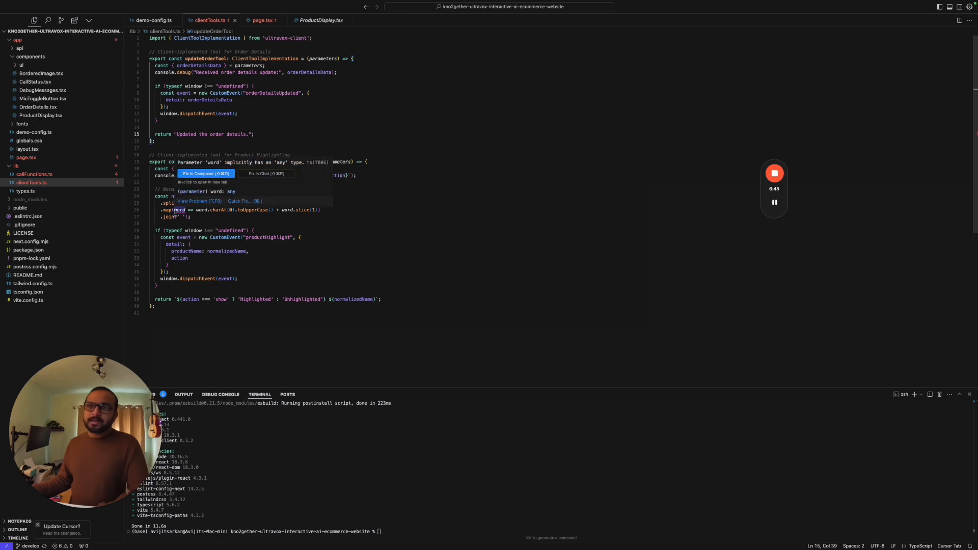
Point out the productHighlight addEventListener in ProductDisplay.tsx, then move to OrderDetails.tsx
{"action": "left_click", "coordinate": [319, 21]}
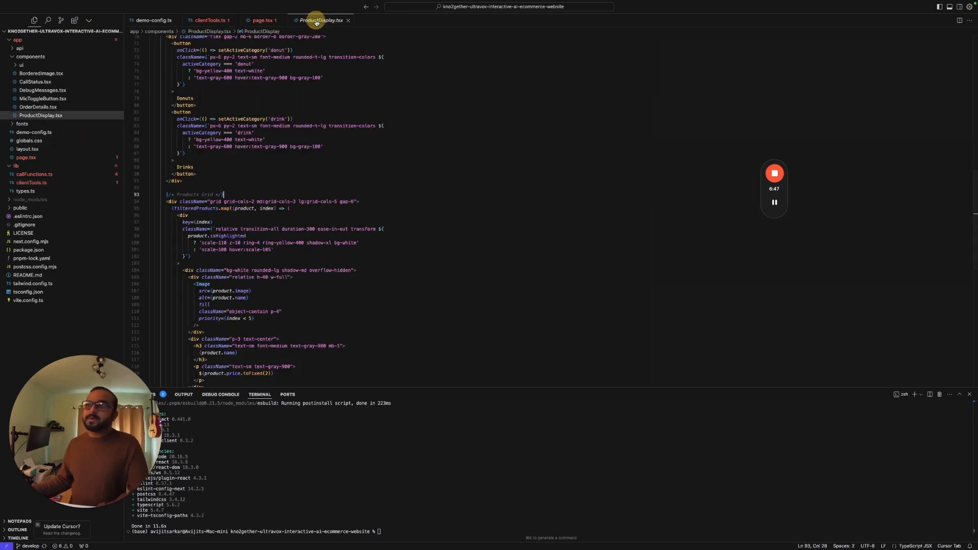
{"action": "scroll", "coordinate": [296, 121], "scroll_direction": "down", "scroll_amount": 5}
{"action": "scroll", "coordinate": [290, 124], "scroll_direction": "up", "scroll_amount": 5}
{"action": "scroll", "coordinate": [290, 153], "scroll_direction": "up", "scroll_amount": 3}
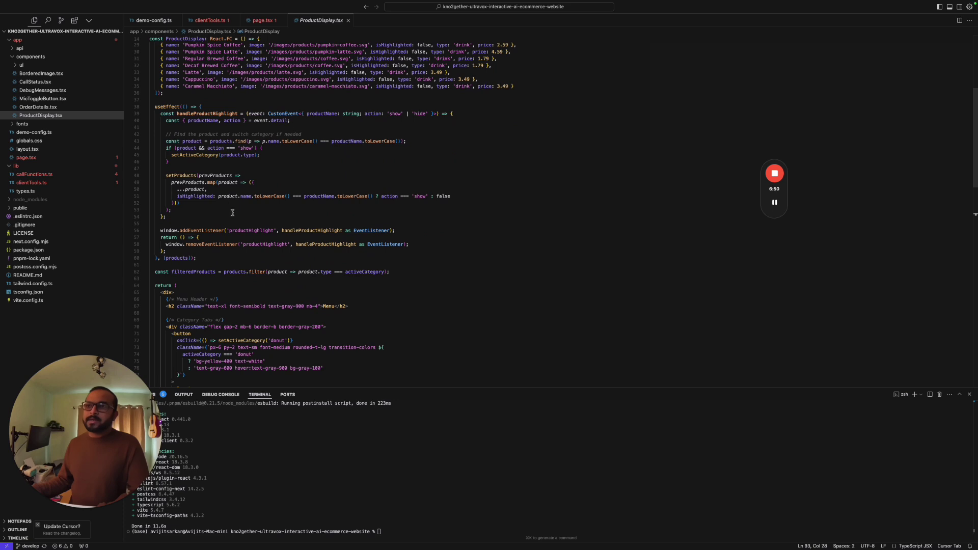
{"action": "double_click", "coordinate": [198, 229]}
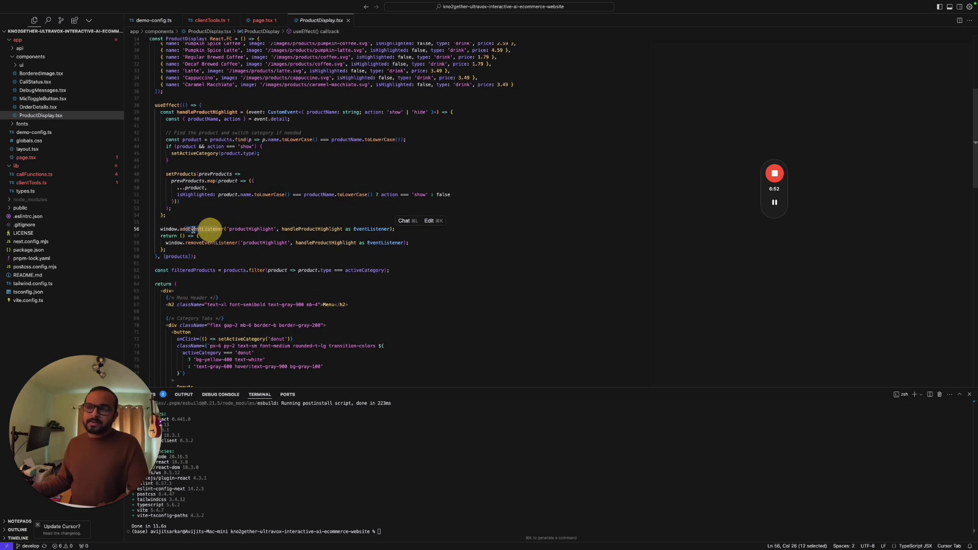
{"action": "left_click", "coordinate": [161, 229]}
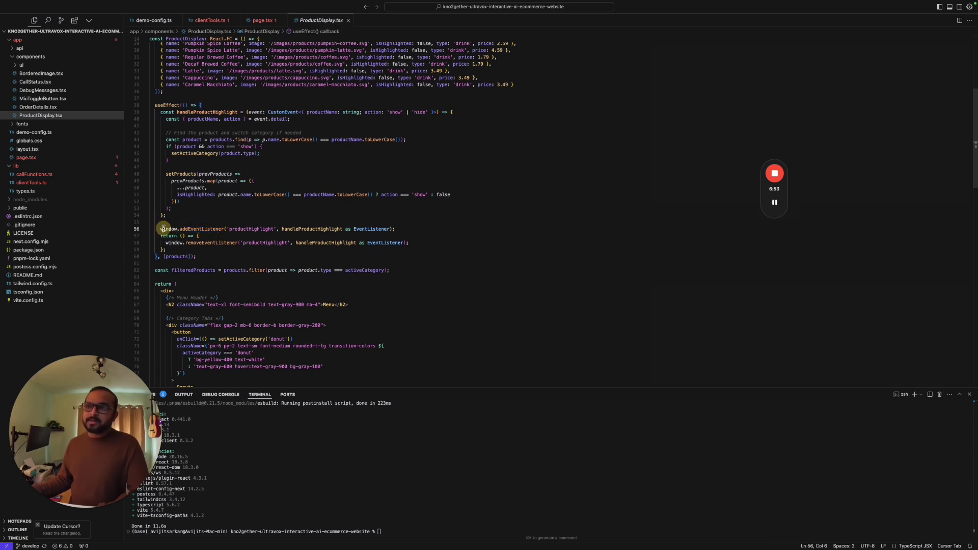
{"action": "left_click", "coordinate": [252, 230]}
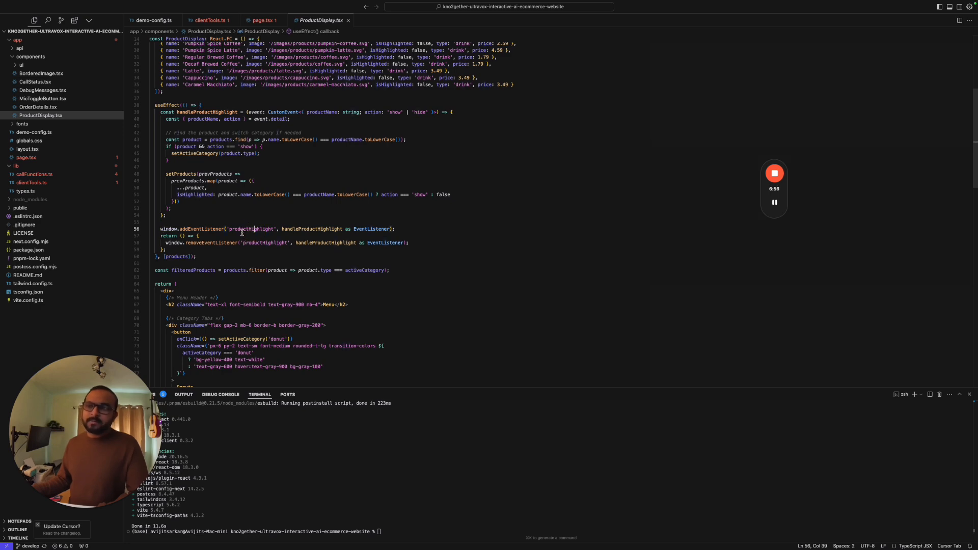
{"action": "scroll", "coordinate": [241, 232], "scroll_direction": "down", "scroll_amount": 5}
{"action": "left_click", "coordinate": [39, 107]}
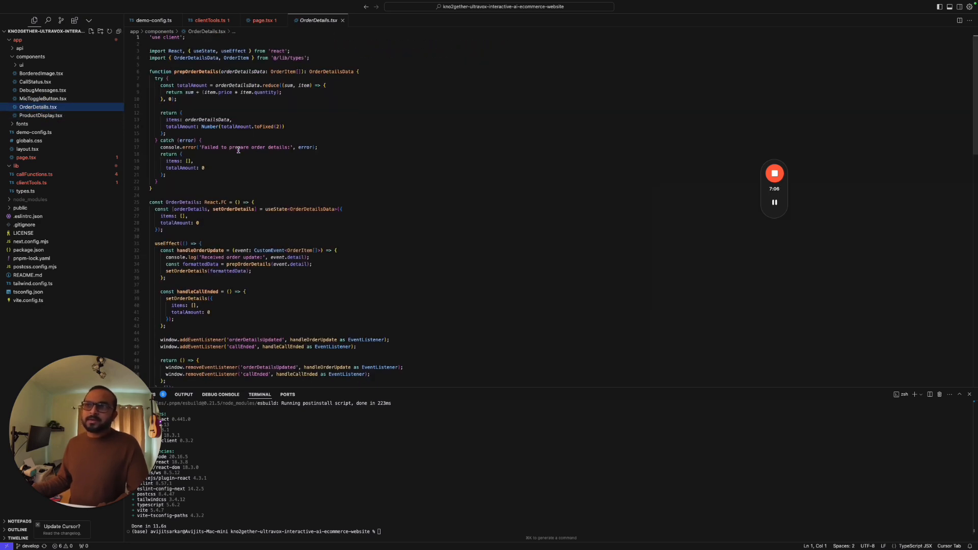
{"action": "scroll", "coordinate": [240, 147], "scroll_direction": "down", "scroll_amount": 3}
{"action": "scroll", "coordinate": [237, 150], "scroll_direction": "down", "scroll_amount": 3}
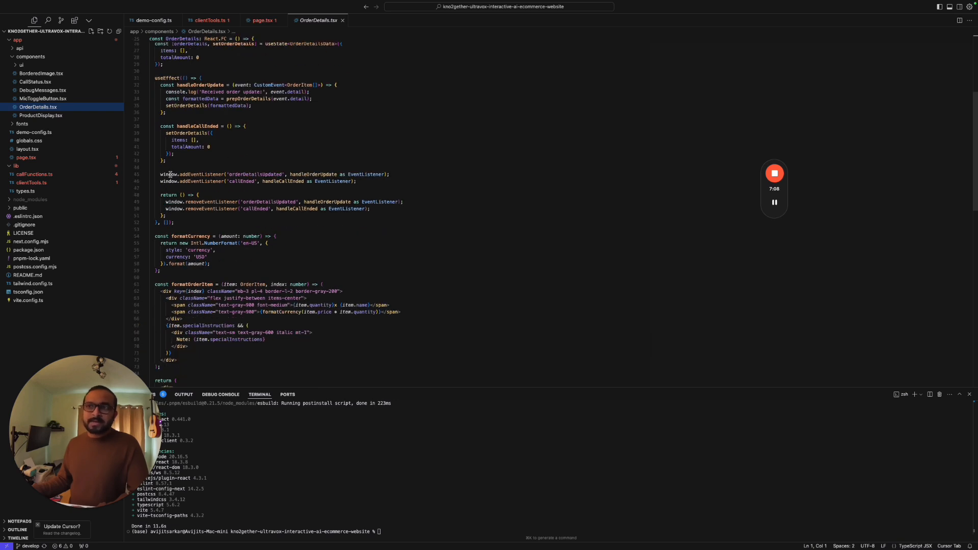
Point out the addEventListener call and orderDetailsUpdated event name on line 45 of OrderDetails.tsx
{"action": "left_click_drag", "start_coordinate": [180, 175], "coordinate": [227, 175]}
{"action": "double_click", "coordinate": [258, 175]}
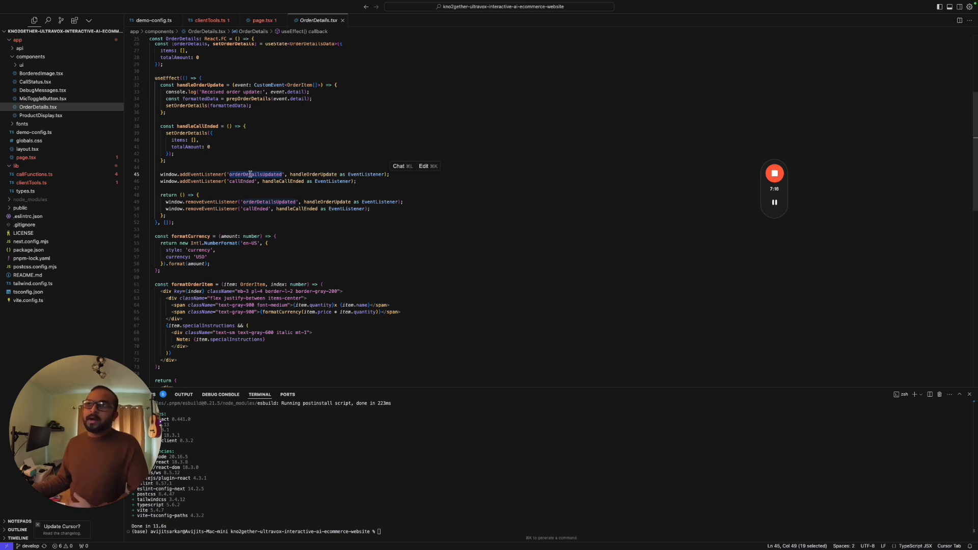
Back in clientTools.ts, point out highlightProductTool and its product name normalisation and join step
{"action": "left_click", "coordinate": [202, 21]}
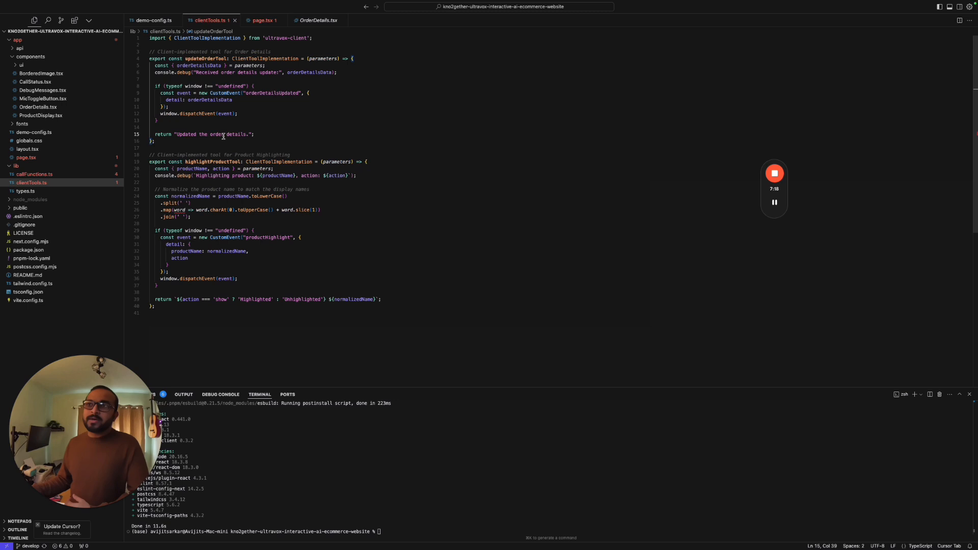
{"action": "left_click", "coordinate": [254, 135]}
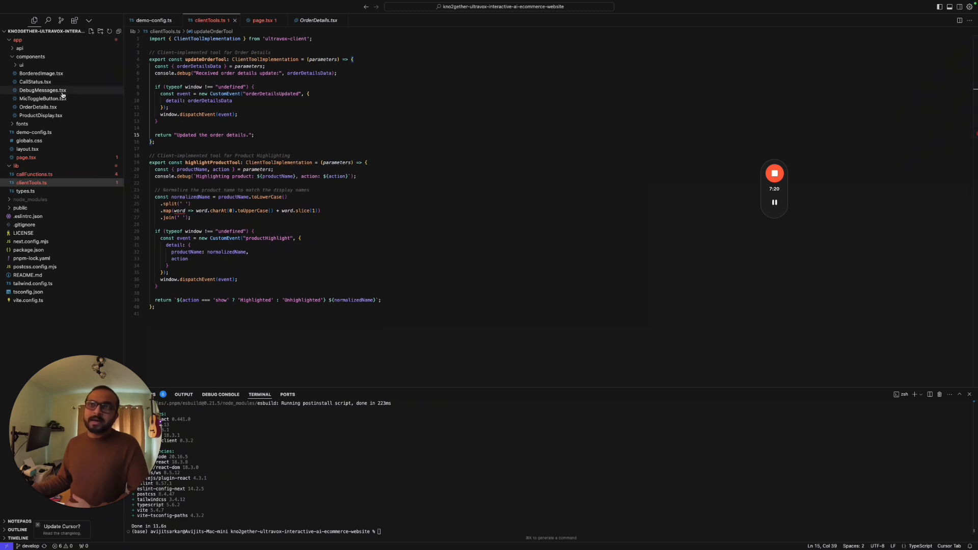
{"action": "double_click", "coordinate": [212, 162]}
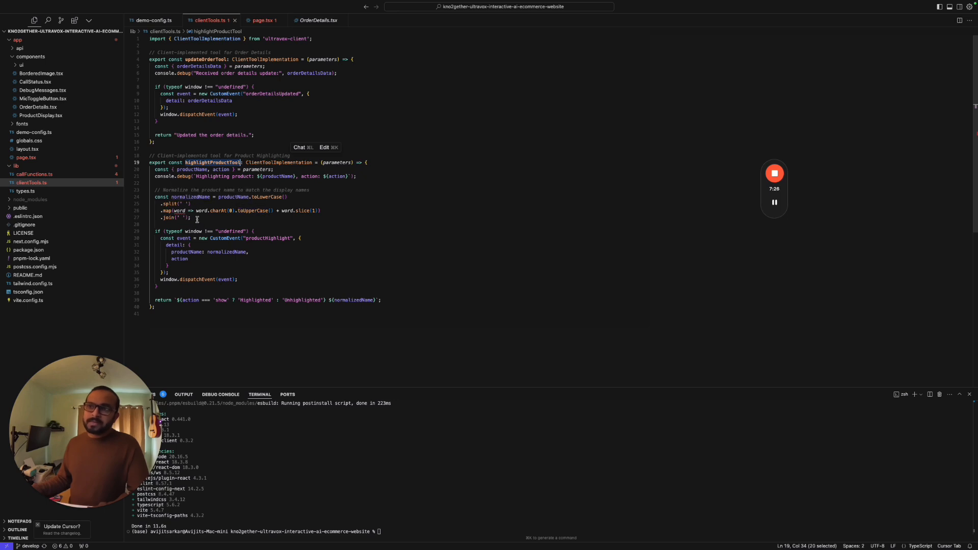
{"action": "left_click_drag", "start_coordinate": [205, 220], "coordinate": [200, 192]}
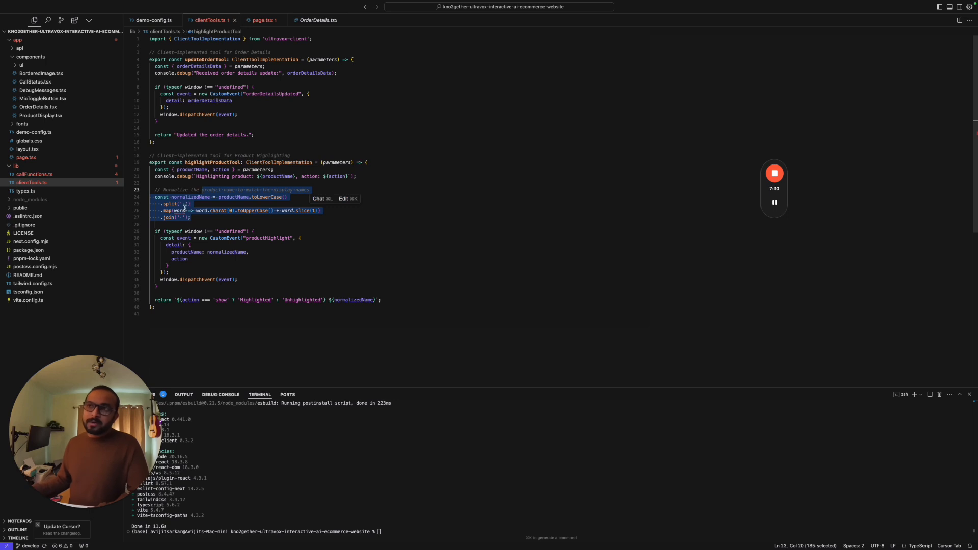
{"action": "left_click_drag", "start_coordinate": [193, 221], "coordinate": [165, 205]}
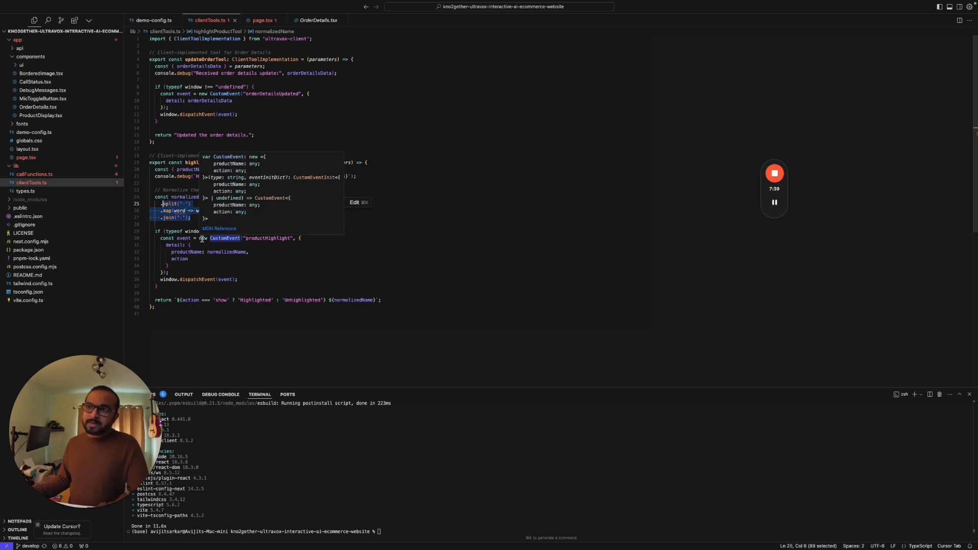
Point out the productHighlight CustomEvent, its dispatchEvent call and the Highlighted/Unhighlighted return message
{"action": "left_click_drag", "start_coordinate": [199, 238], "coordinate": [243, 238]}
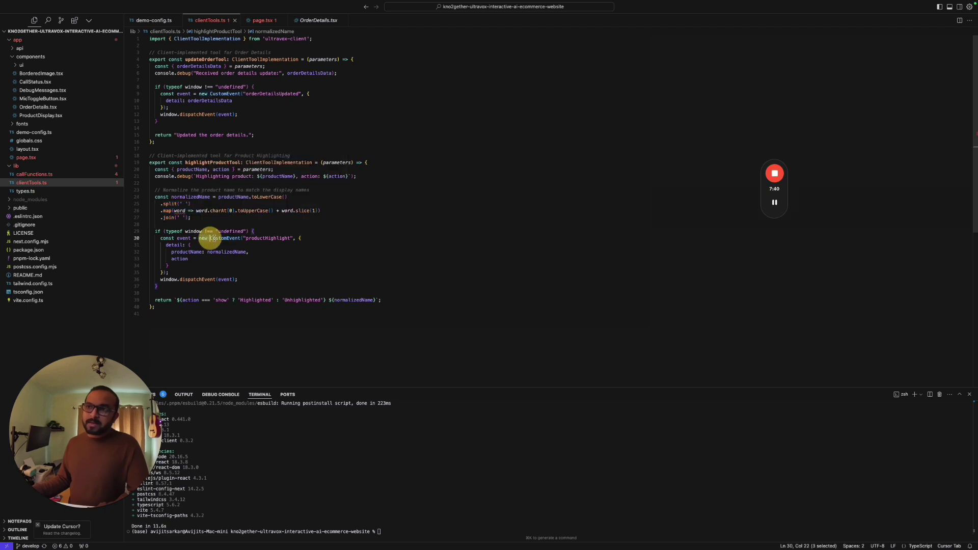
{"action": "double_click", "coordinate": [265, 237]}
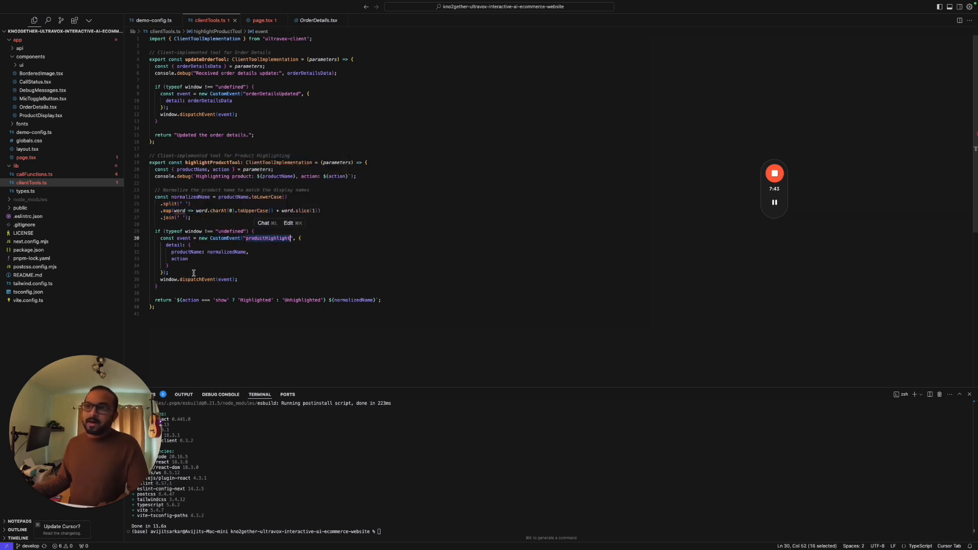
{"action": "left_click_drag", "start_coordinate": [160, 279], "coordinate": [222, 280]}
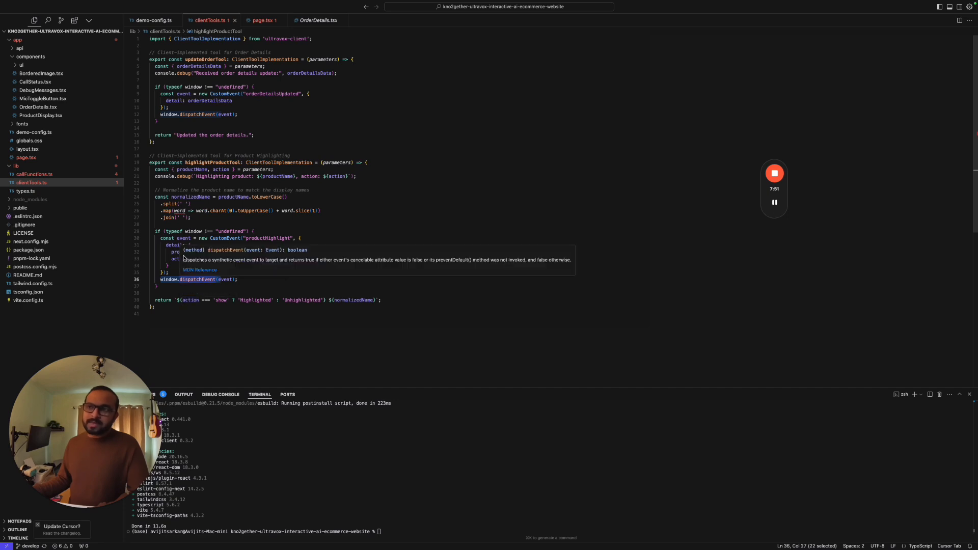
{"action": "mouse_move", "coordinate": [189, 299]}
{"action": "double_click", "coordinate": [252, 299]}
{"action": "double_click", "coordinate": [295, 300]}
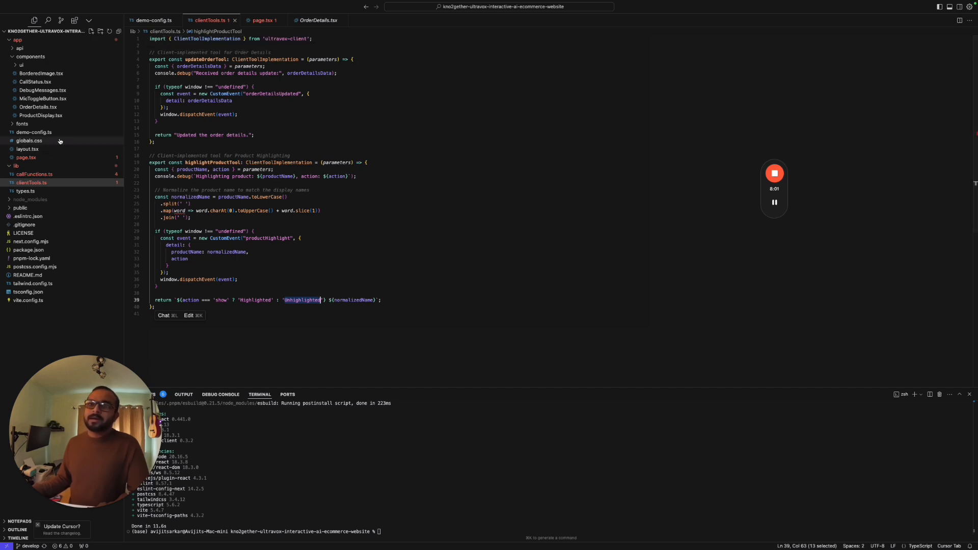
In ProductDisplay.tsx, point out the products grid block and its product.isHighlighted condition
{"action": "left_click", "coordinate": [55, 116]}
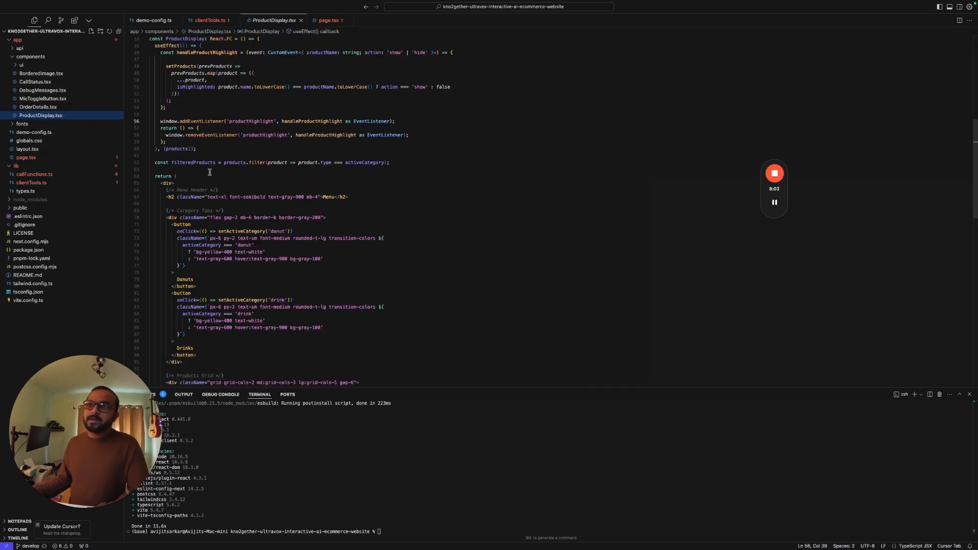
{"action": "scroll", "coordinate": [212, 165], "scroll_direction": "up", "scroll_amount": 3}
{"action": "scroll", "coordinate": [210, 166], "scroll_direction": "down", "scroll_amount": 5}
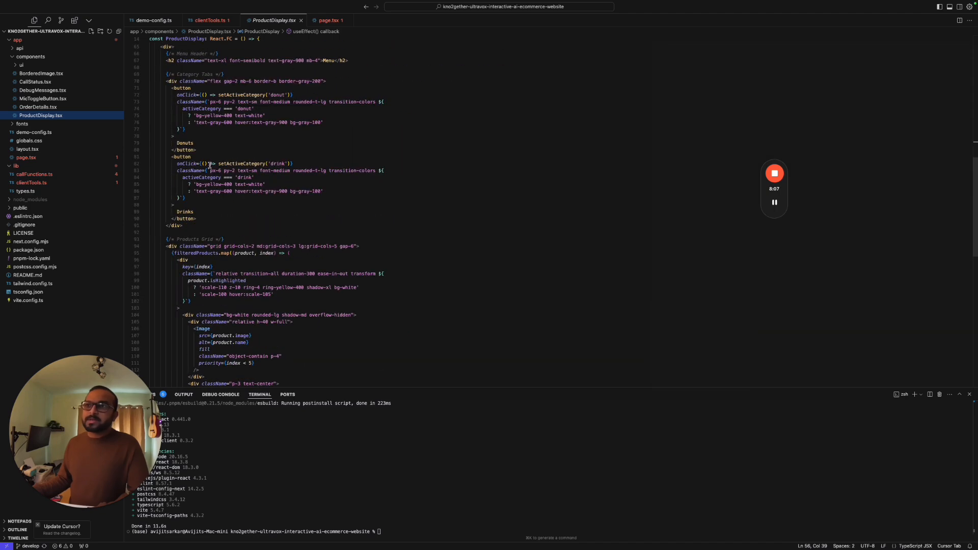
{"action": "scroll", "coordinate": [210, 166], "scroll_direction": "up", "scroll_amount": 3}
{"action": "scroll", "coordinate": [207, 165], "scroll_direction": "up", "scroll_amount": 2}
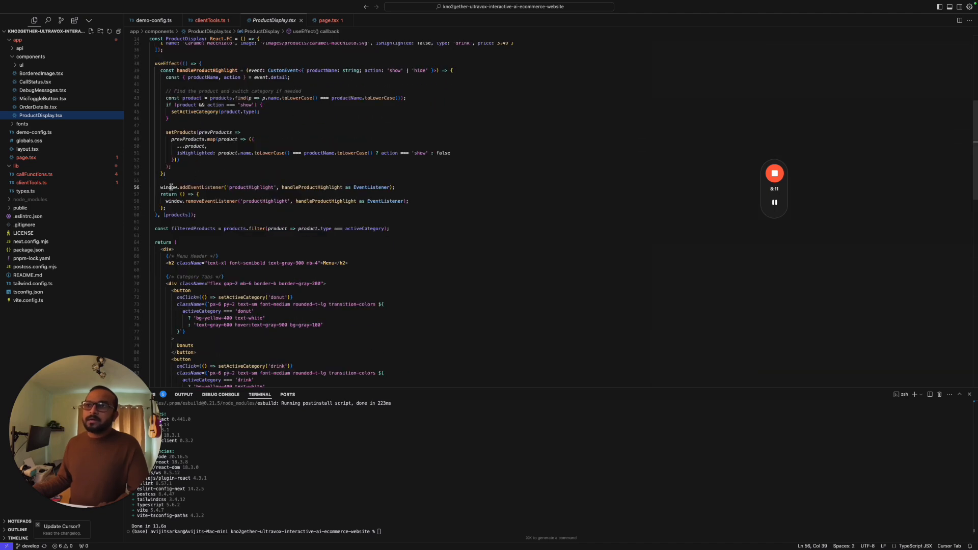
{"action": "left_click_drag", "start_coordinate": [161, 187], "coordinate": [352, 194]}
{"action": "scroll", "coordinate": [267, 202], "scroll_direction": "down", "scroll_amount": 5}
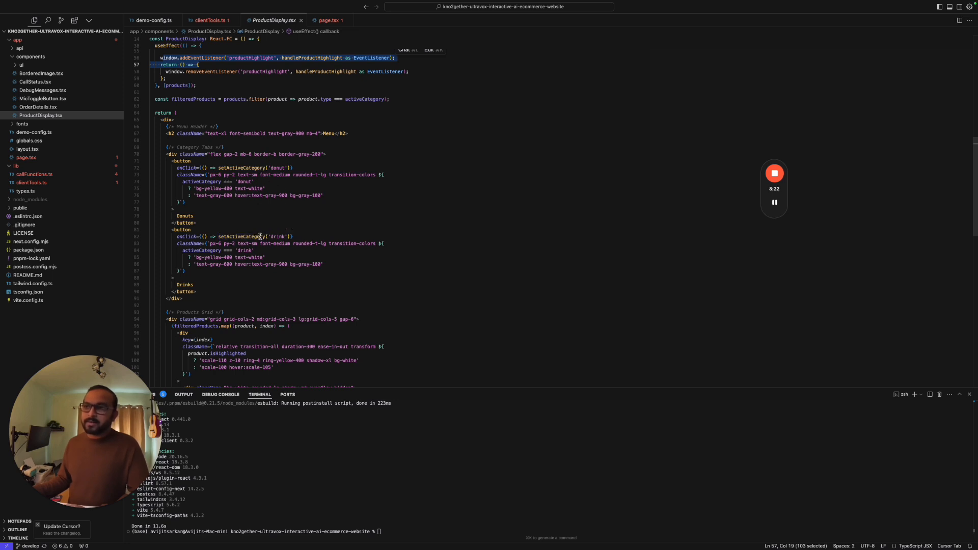
{"action": "scroll", "coordinate": [299, 242], "scroll_direction": "down", "scroll_amount": 3}
{"action": "scroll", "coordinate": [245, 230], "scroll_direction": "down", "scroll_amount": 3}
{"action": "scroll", "coordinate": [192, 206], "scroll_direction": "down", "scroll_amount": 3}
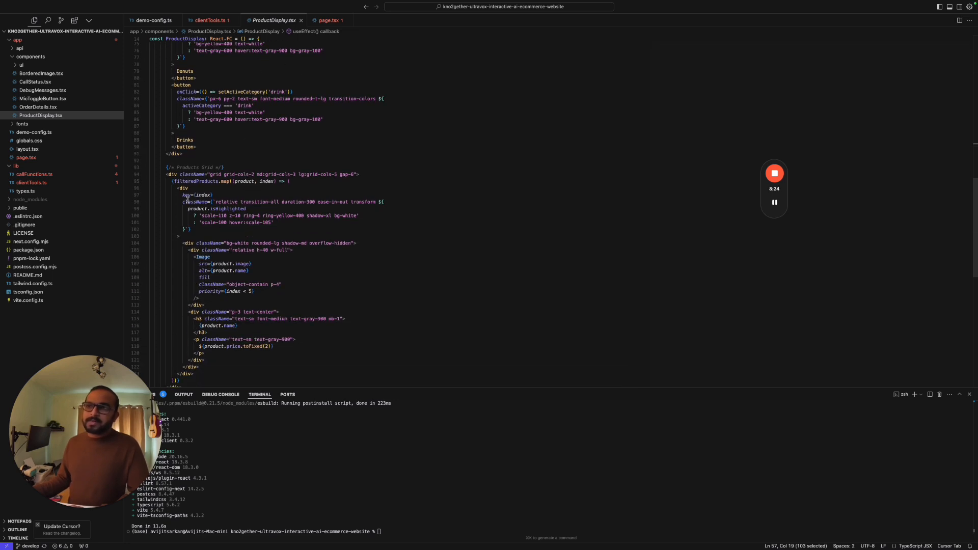
{"action": "left_click_drag", "start_coordinate": [166, 175], "coordinate": [205, 304]}
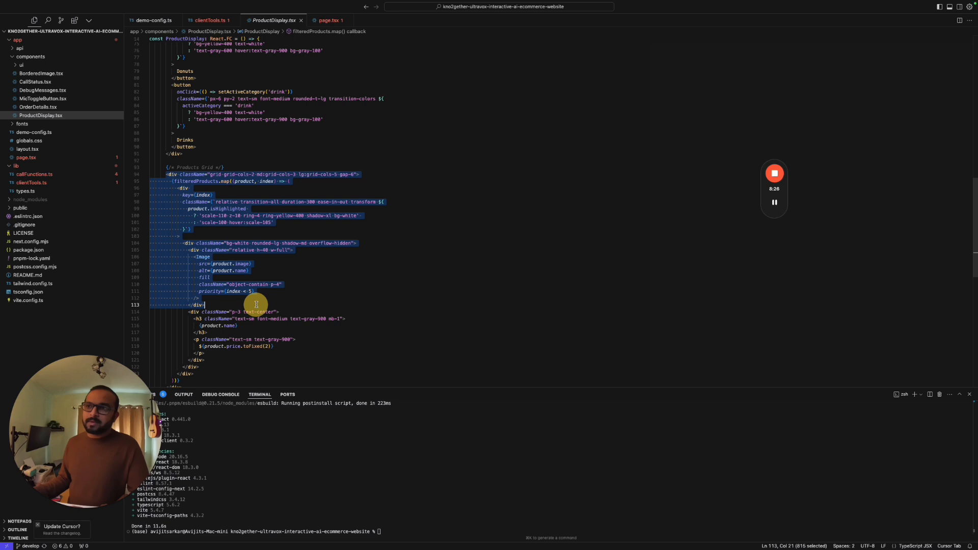
{"action": "left_click", "coordinate": [232, 194]}
{"action": "left_click_drag", "start_coordinate": [248, 208], "coordinate": [188, 208]}
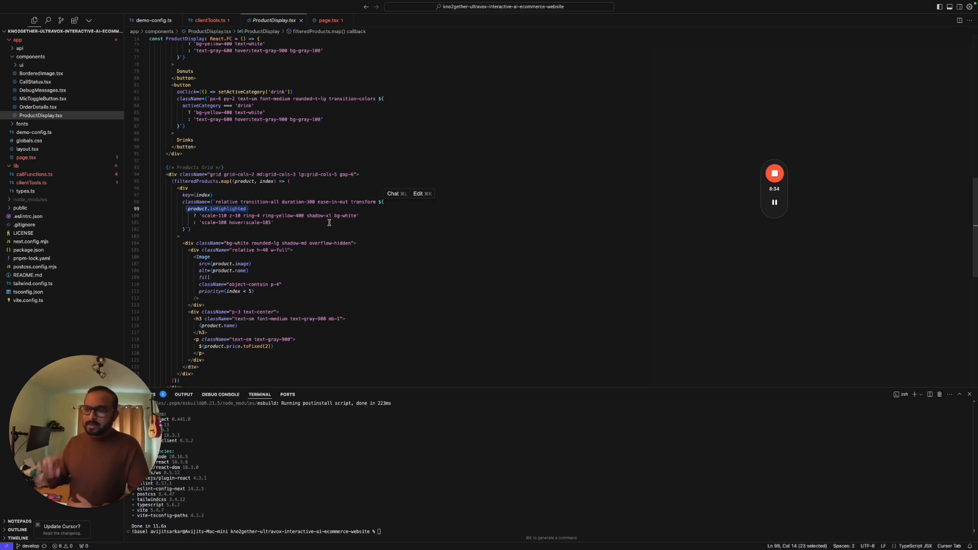
{"action": "left_click", "coordinate": [284, 222]}
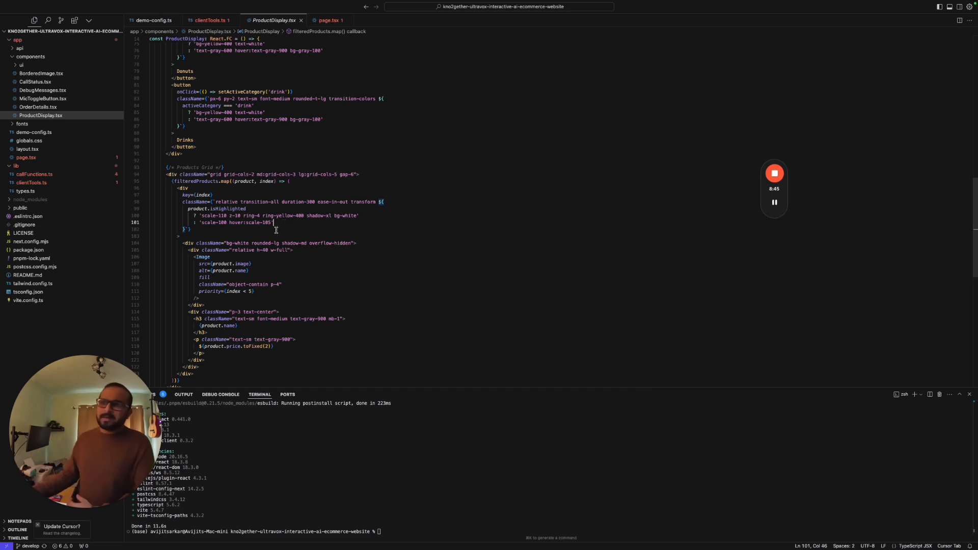
{"action": "scroll", "coordinate": [283, 223], "scroll_direction": "down", "scroll_amount": 3}
{"action": "scroll", "coordinate": [223, 293], "scroll_direction": "down", "scroll_amount": 2}
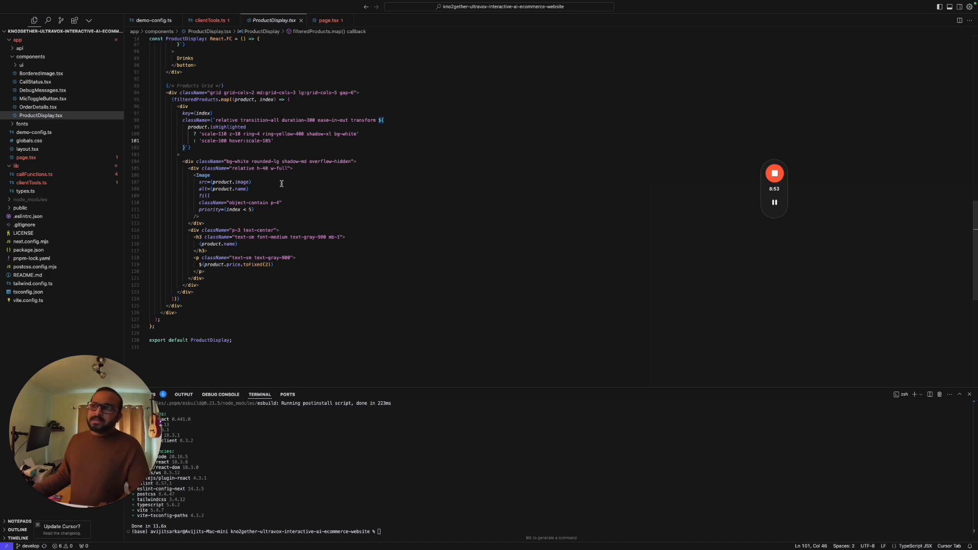
{"action": "left_click_drag", "start_coordinate": [350, 120], "coordinate": [318, 119]}
{"action": "scroll", "coordinate": [318, 120], "scroll_direction": "up", "scroll_amount": 2}
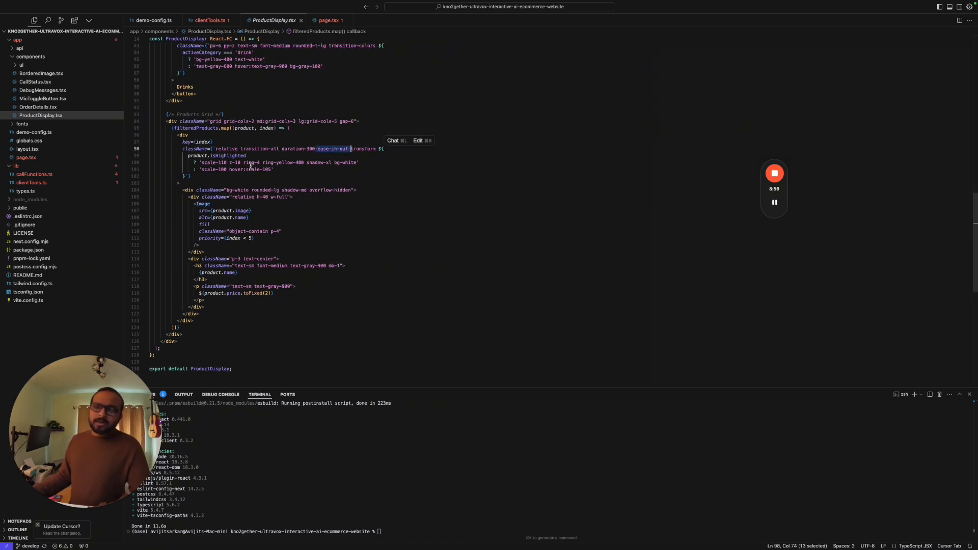
{"action": "scroll", "coordinate": [250, 165], "scroll_direction": "up", "scroll_amount": 5}
{"action": "scroll", "coordinate": [250, 165], "scroll_direction": "up", "scroll_amount": 5}
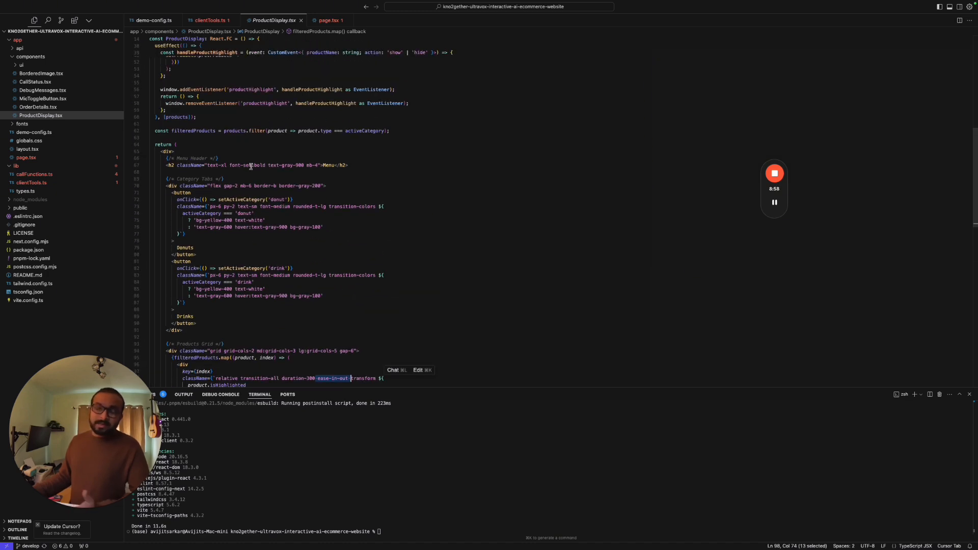
{"action": "scroll", "coordinate": [249, 166], "scroll_direction": "up", "scroll_amount": 5}
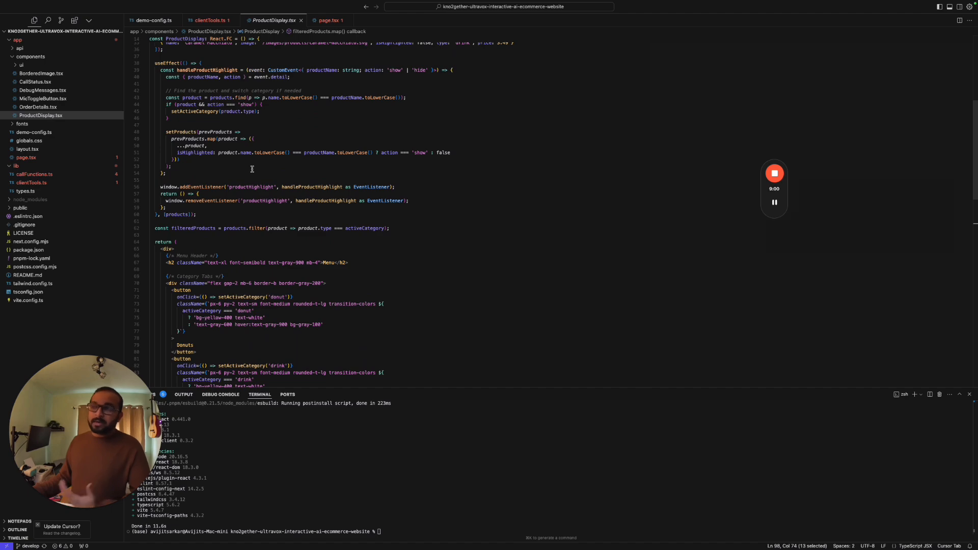
{"action": "scroll", "coordinate": [251, 169], "scroll_direction": "up", "scroll_amount": 5}
{"action": "scroll", "coordinate": [252, 169], "scroll_direction": "up", "scroll_amount": 3}
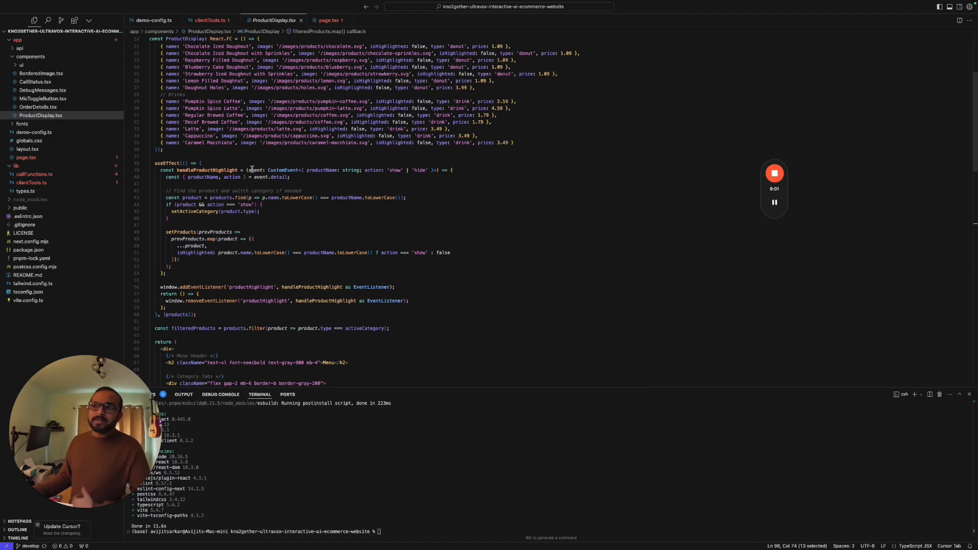
{"action": "scroll", "coordinate": [251, 169], "scroll_direction": "up", "scroll_amount": 5}
{"action": "scroll", "coordinate": [251, 169], "scroll_direction": "up", "scroll_amount": 3}
Point out the full donut and drink products list, the public image files and the first product's isHighlighted: false
{"action": "left_click_drag", "start_coordinate": [526, 272], "coordinate": [156, 155]}
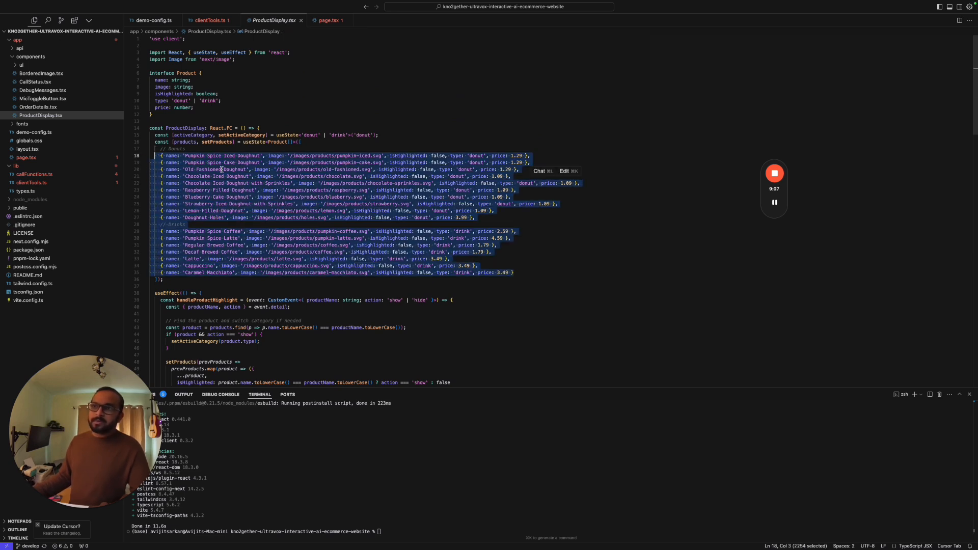
{"action": "left_click", "coordinate": [340, 159]}
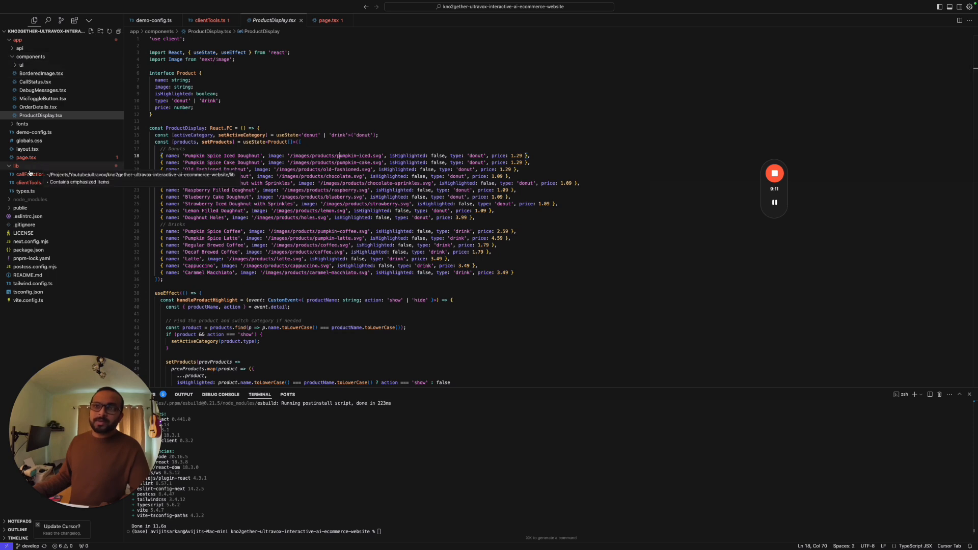
{"action": "left_click", "coordinate": [21, 208]}
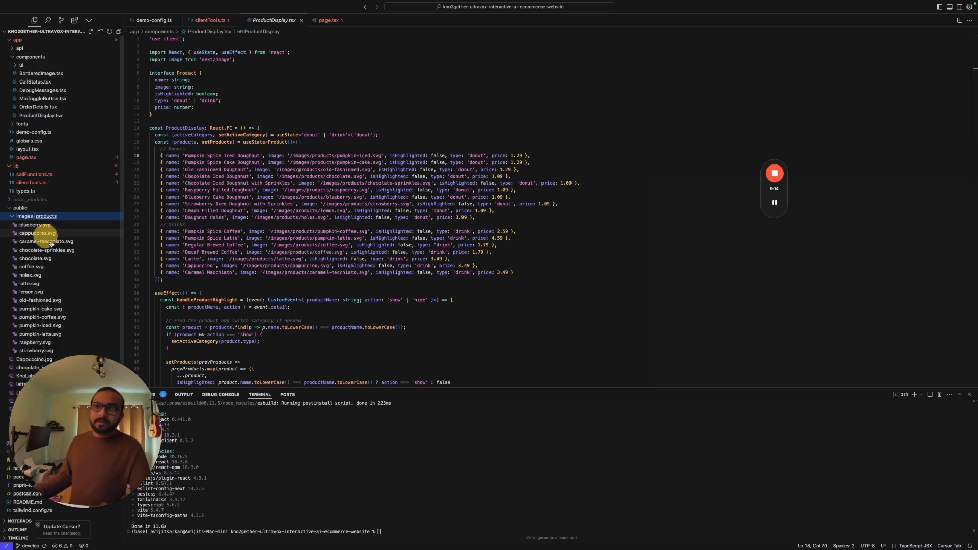
{"action": "left_click", "coordinate": [26, 217]}
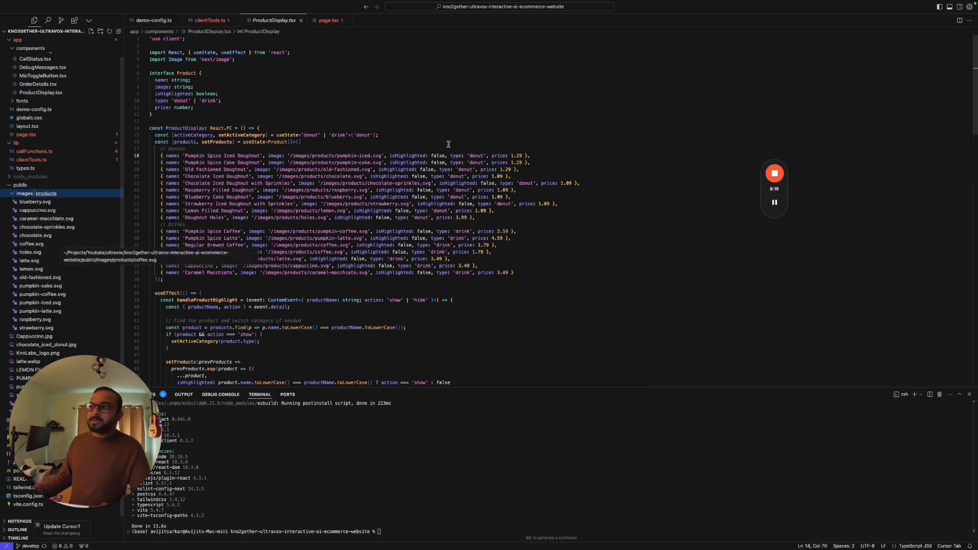
{"action": "left_click_drag", "start_coordinate": [386, 156], "coordinate": [446, 158]}
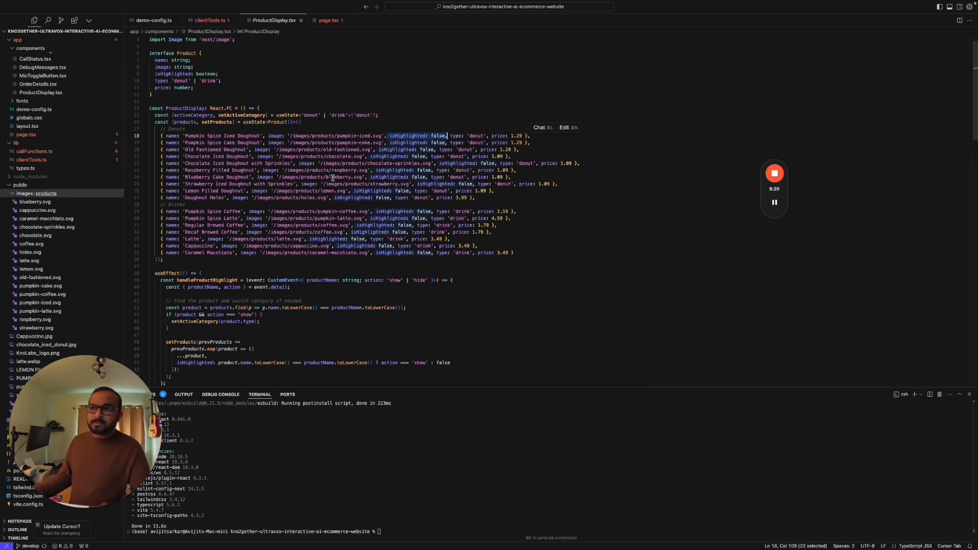
{"action": "scroll", "coordinate": [334, 171], "scroll_direction": "down", "scroll_amount": 2}
Point out the action value in the handler and mark all 13 occurrences of isHighlighted
{"action": "left_click", "coordinate": [278, 255]}
{"action": "double_click", "coordinate": [232, 258]}
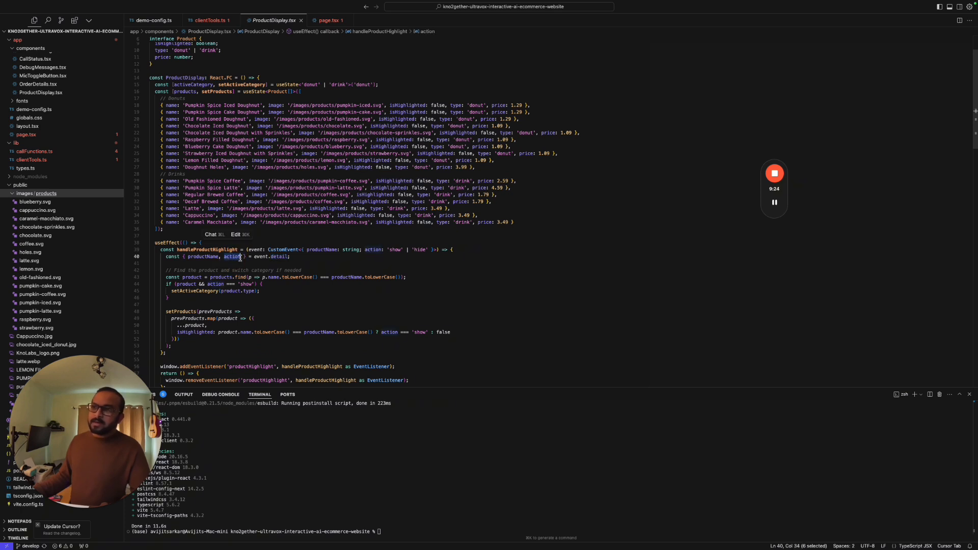
{"action": "double_click", "coordinate": [415, 104]}
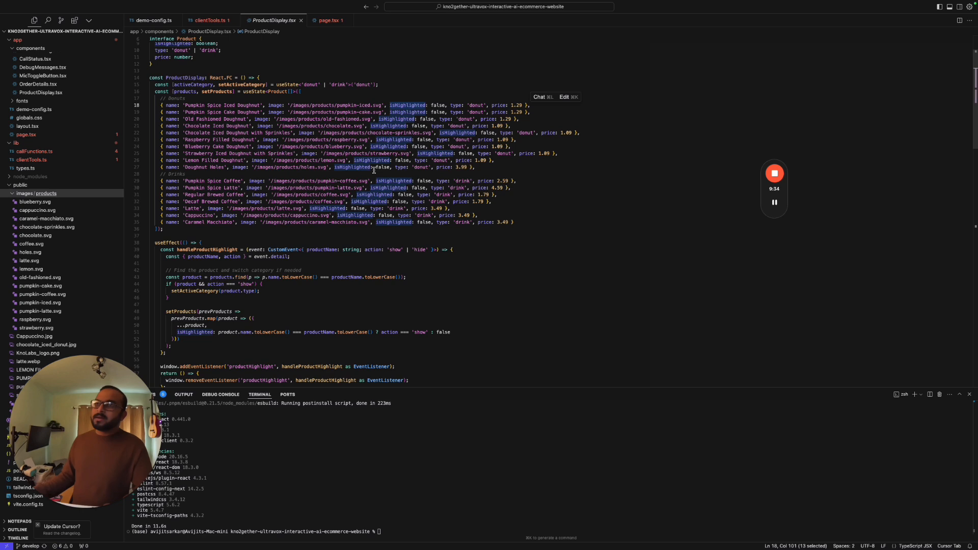
{"action": "left_click", "coordinate": [39, 83]}
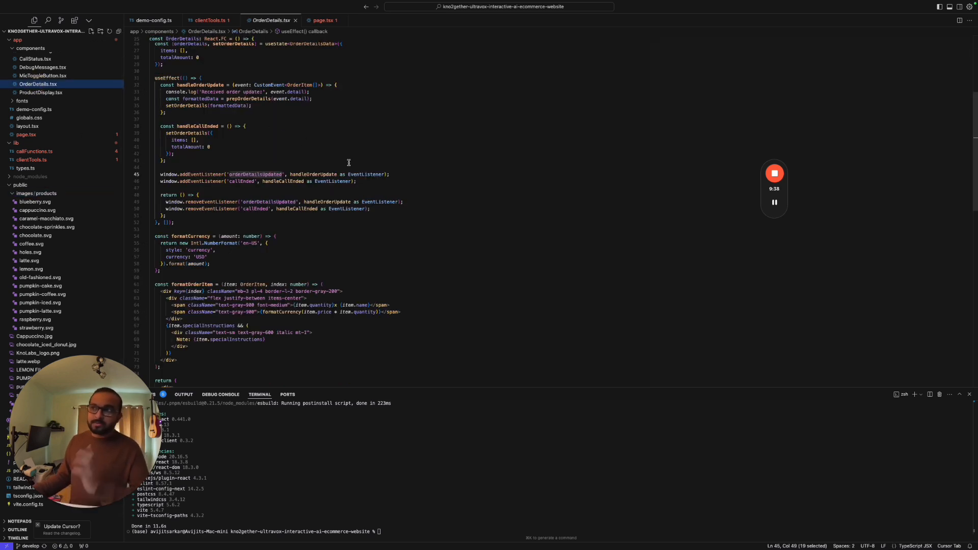
{"action": "left_click", "coordinate": [378, 183]}
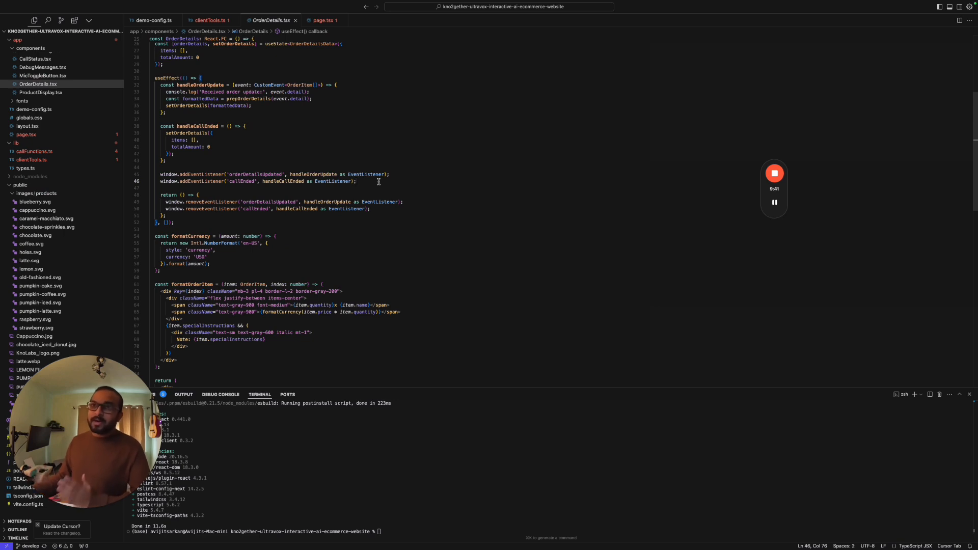
{"action": "scroll", "coordinate": [377, 182], "scroll_direction": "down", "scroll_amount": 5}
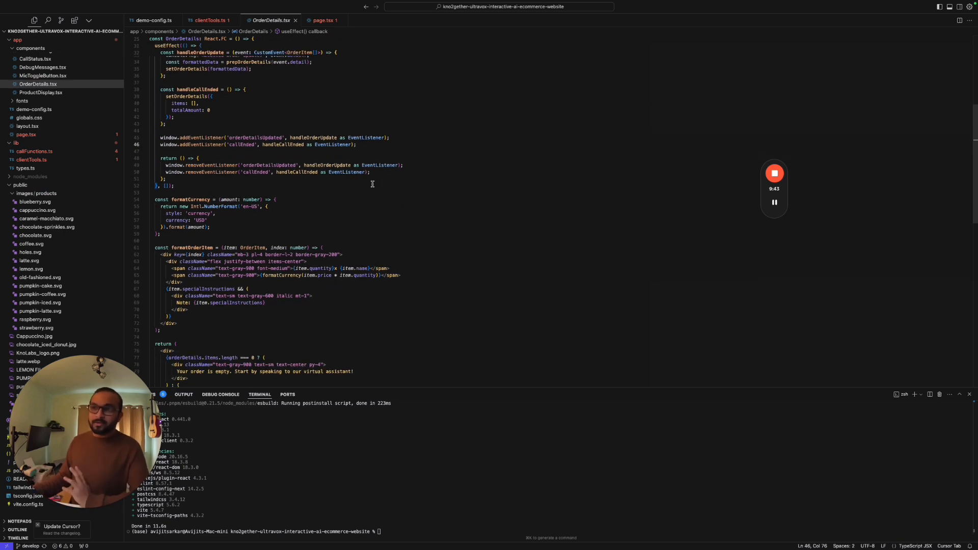
{"action": "scroll", "coordinate": [351, 185], "scroll_direction": "down", "scroll_amount": 5}
{"action": "scroll", "coordinate": [350, 185], "scroll_direction": "up", "scroll_amount": 5}
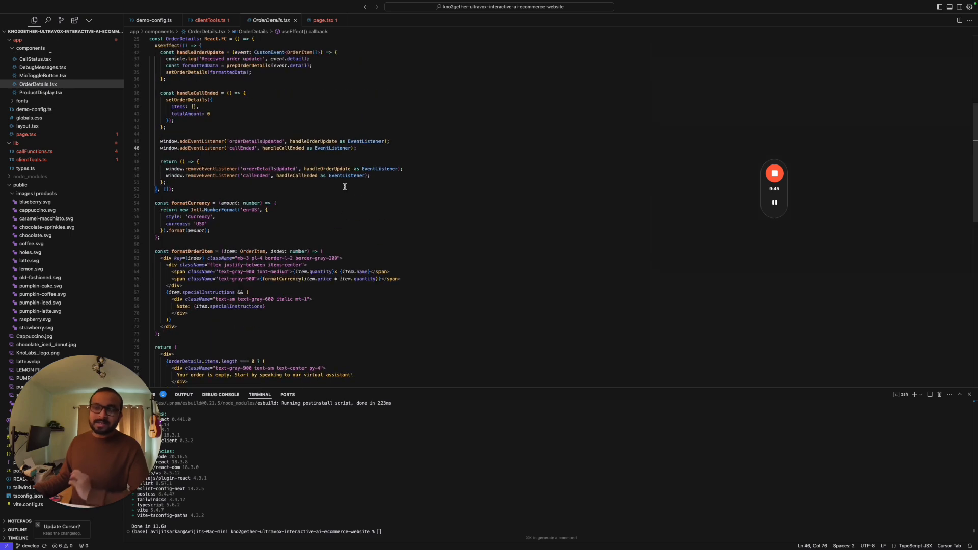
{"action": "scroll", "coordinate": [345, 185], "scroll_direction": "up", "scroll_amount": 8}
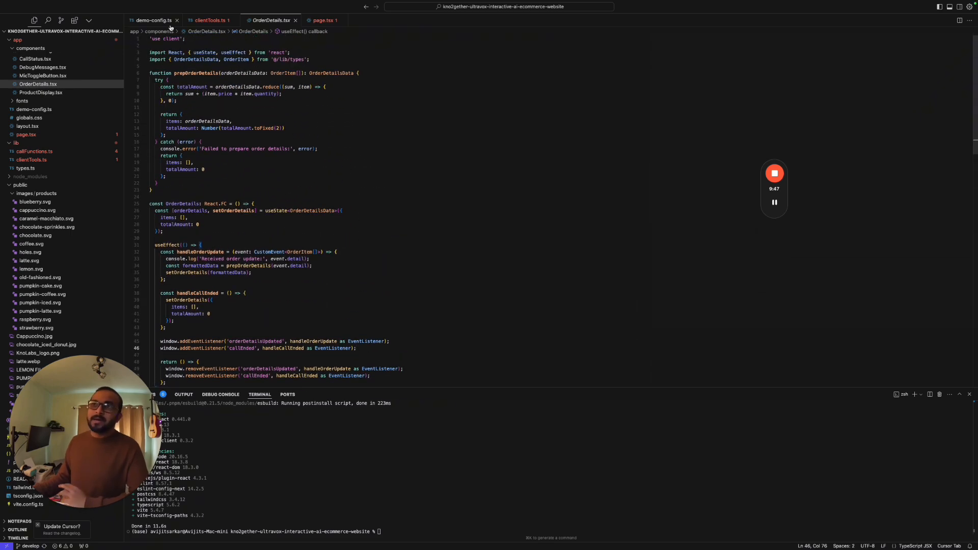
{"action": "left_click", "coordinate": [48, 92]}
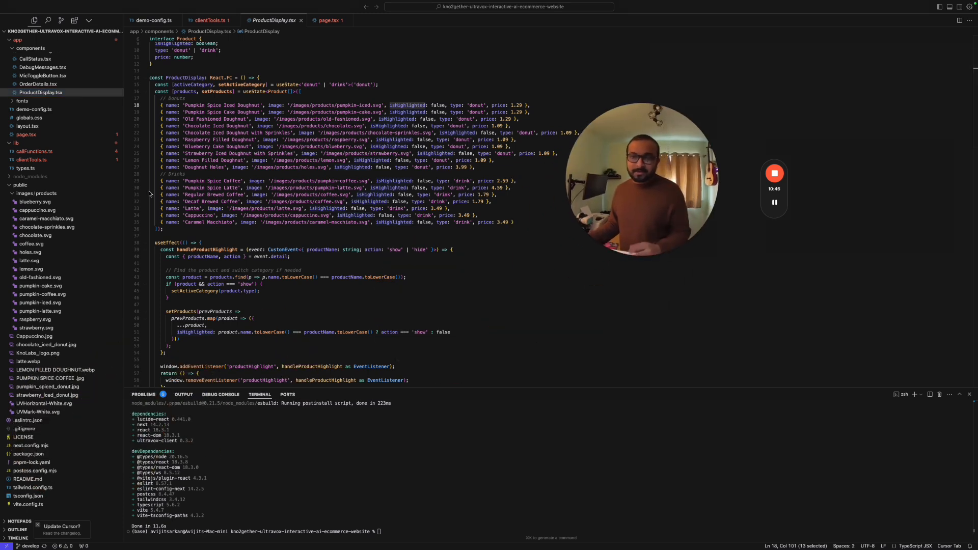
Run pnpm start, pnpm install and npm run dev, stop it, run pnpm dev and open localhost:3000
{"action": "left_click", "coordinate": [334, 462]}
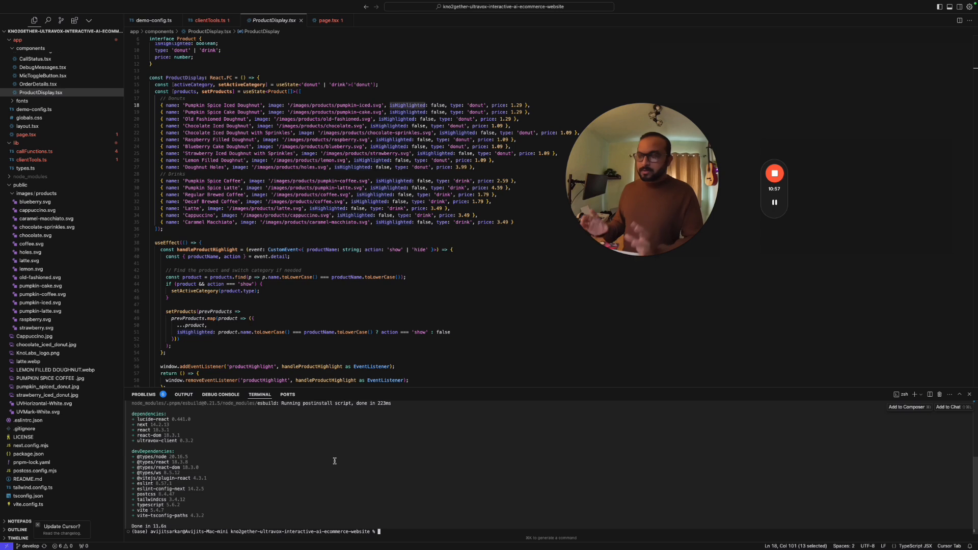
{"action": "type", "text": "pnpm"}
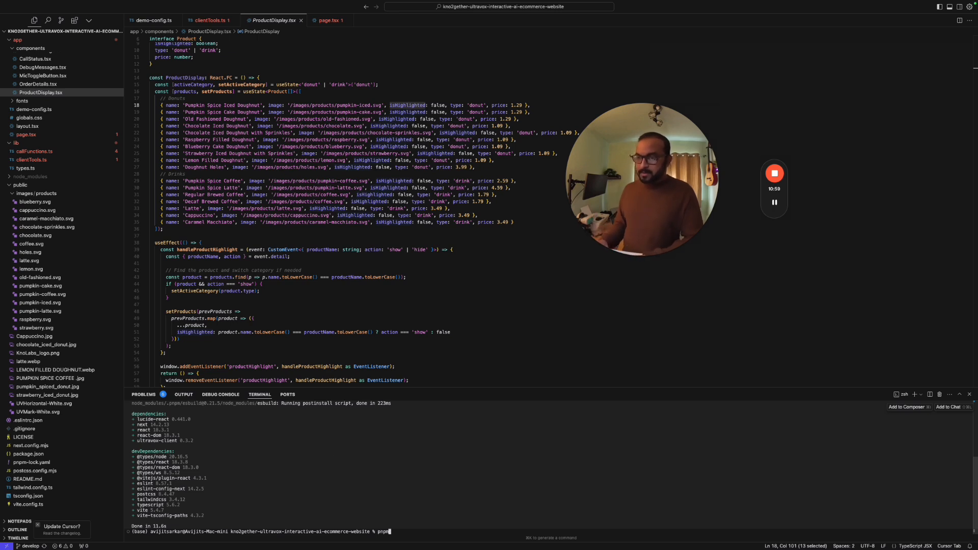
{"action": "type", "text": " start"}
{"action": "key", "text": "Return"}
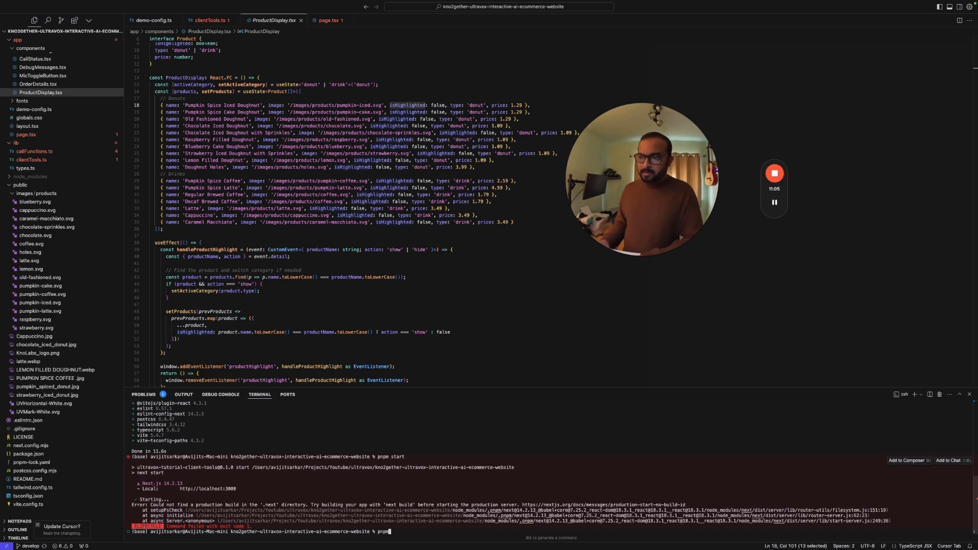
{"action": "type", "text": " install"}
{"action": "key", "text": "Return"}
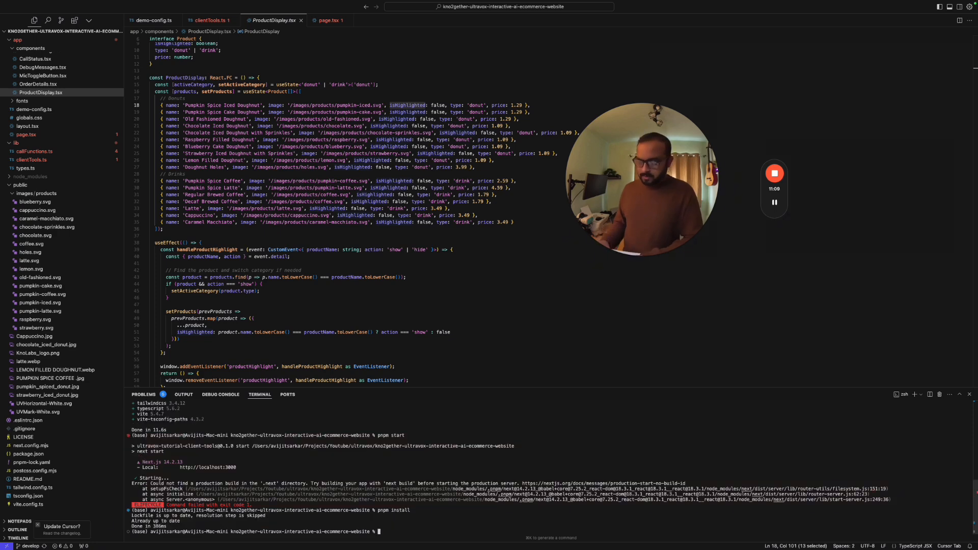
{"action": "type", "text": "npm run dev"}
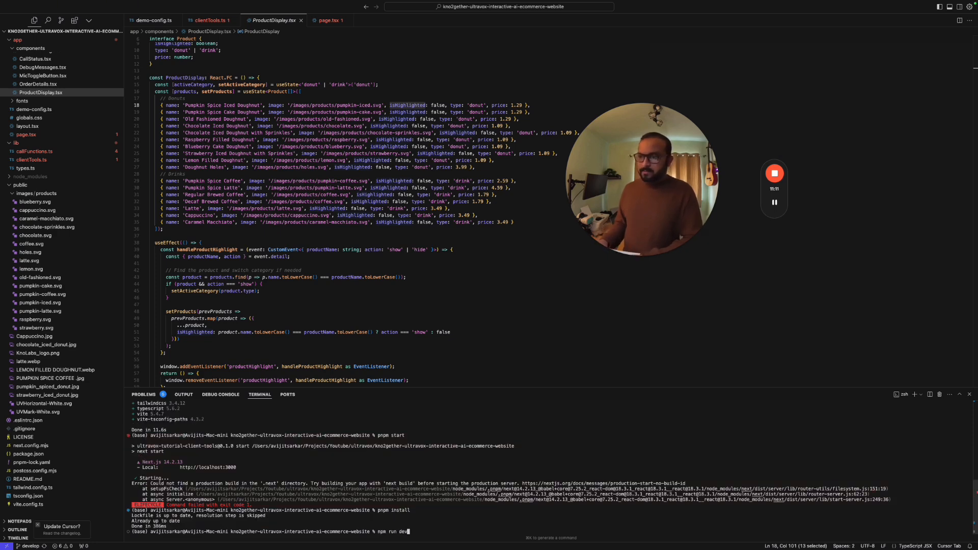
{"action": "key", "text": "Return"}
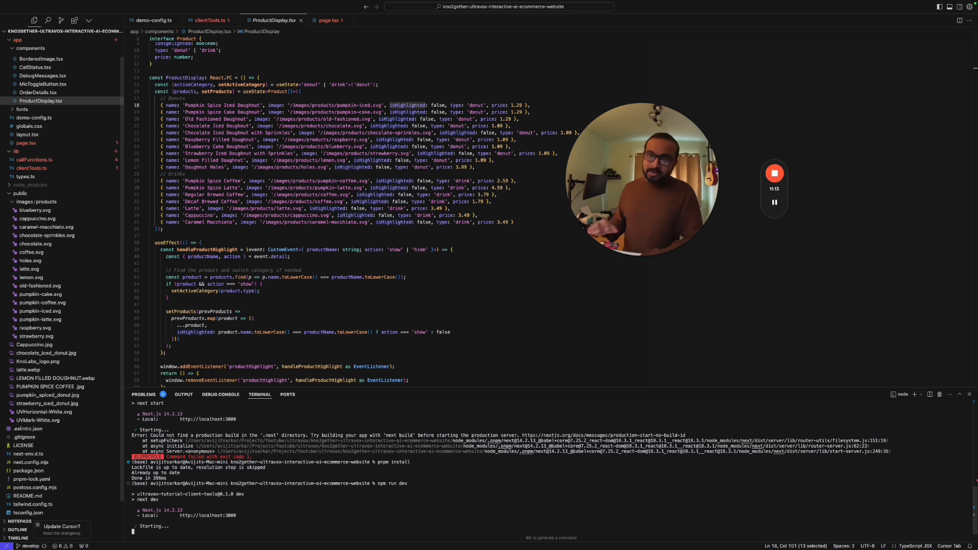
{"action": "key", "text": "ctrl+c"}
{"action": "type", "text": "pnpm dev"}
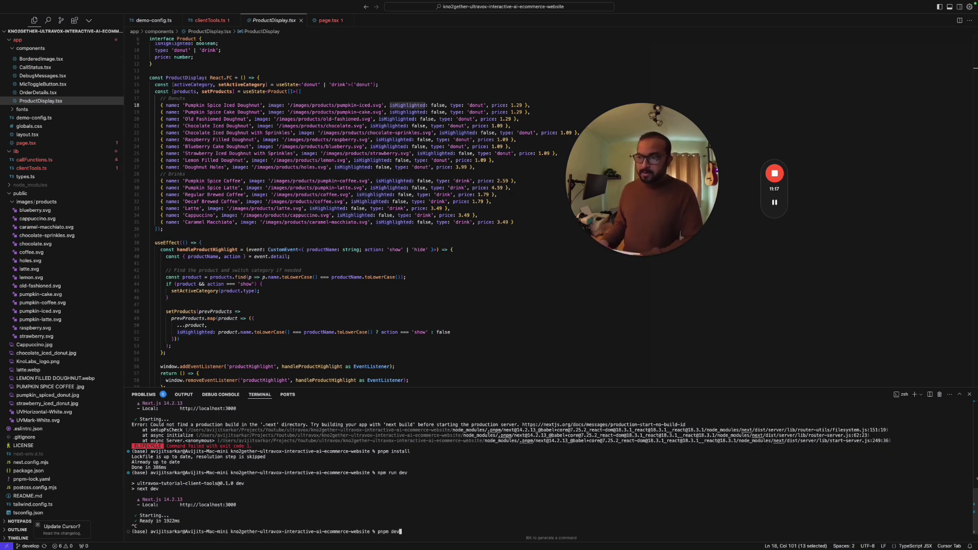
{"action": "key", "text": "Return"}
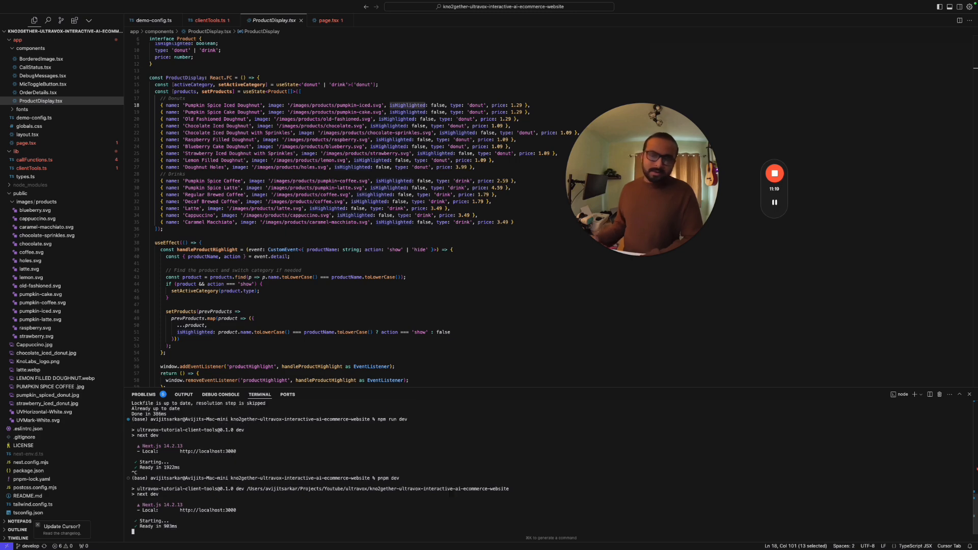
{"action": "left_click", "coordinate": [214, 511], "text": "super"}
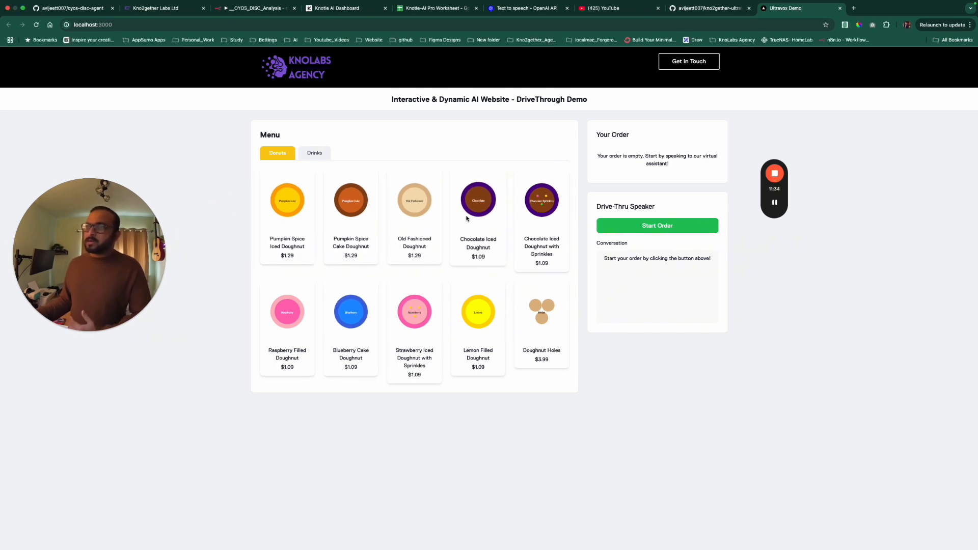
Return from the browser to Cursor and show pnpm-lock.yaml
{"action": "key", "text": "super+Tab"}
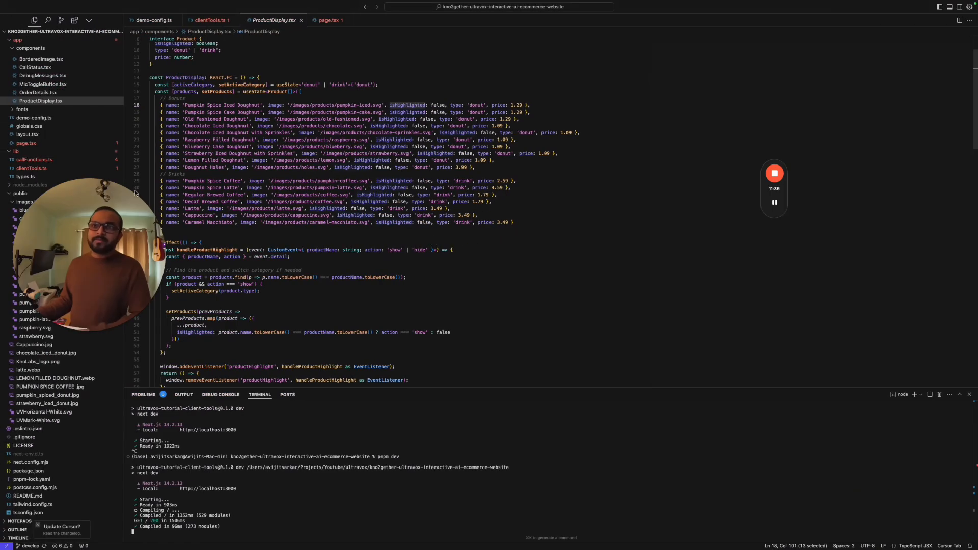
{"action": "scroll", "coordinate": [69, 267], "scroll_direction": "down", "scroll_amount": 3}
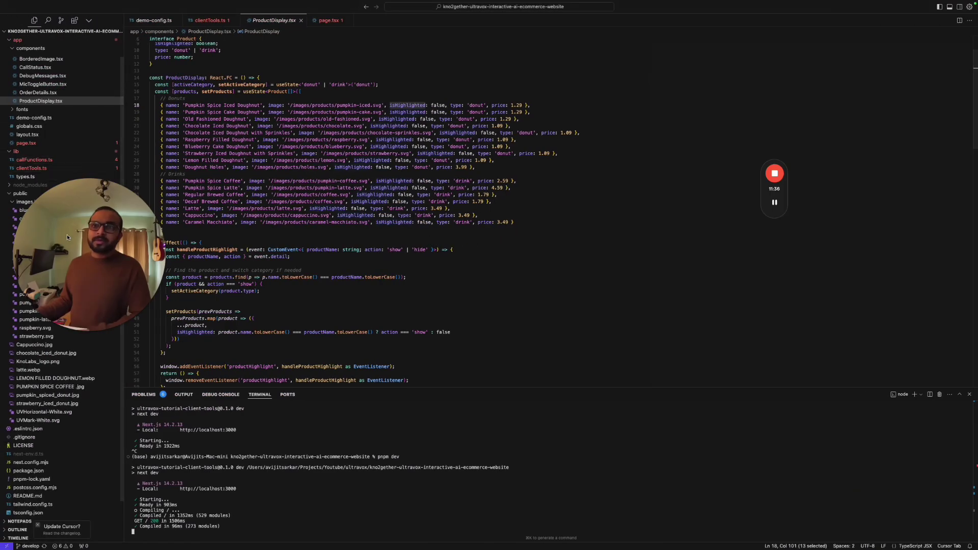
{"action": "left_click", "coordinate": [35, 463]}
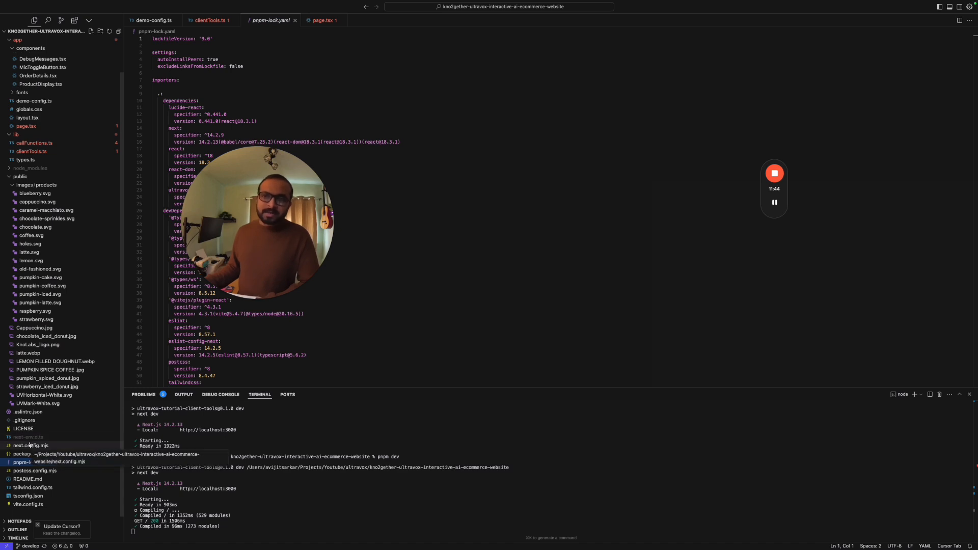
Show README.md and point out the .env.local file name and ULTRAVOX_API_KEY example line
{"action": "left_click", "coordinate": [27, 479]}
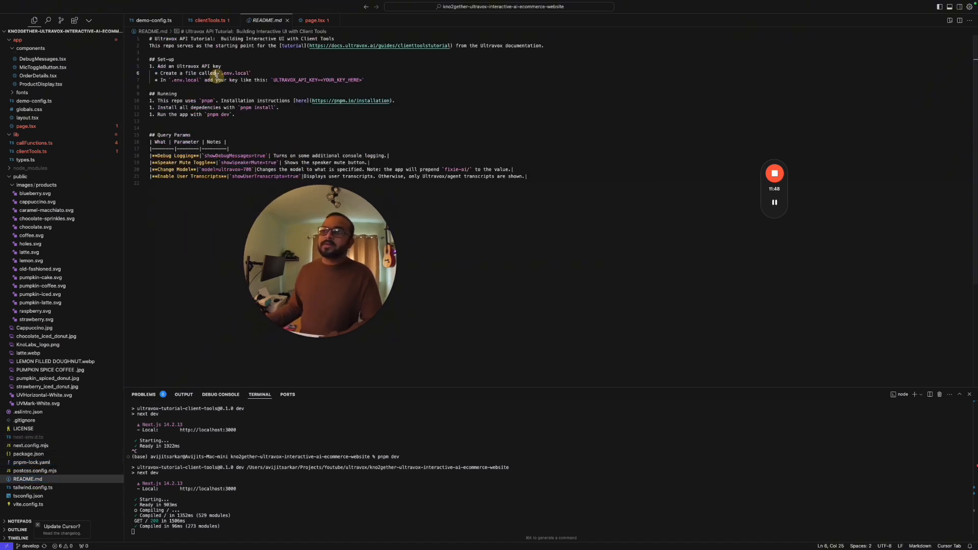
{"action": "left_click_drag", "start_coordinate": [250, 73], "coordinate": [201, 73]}
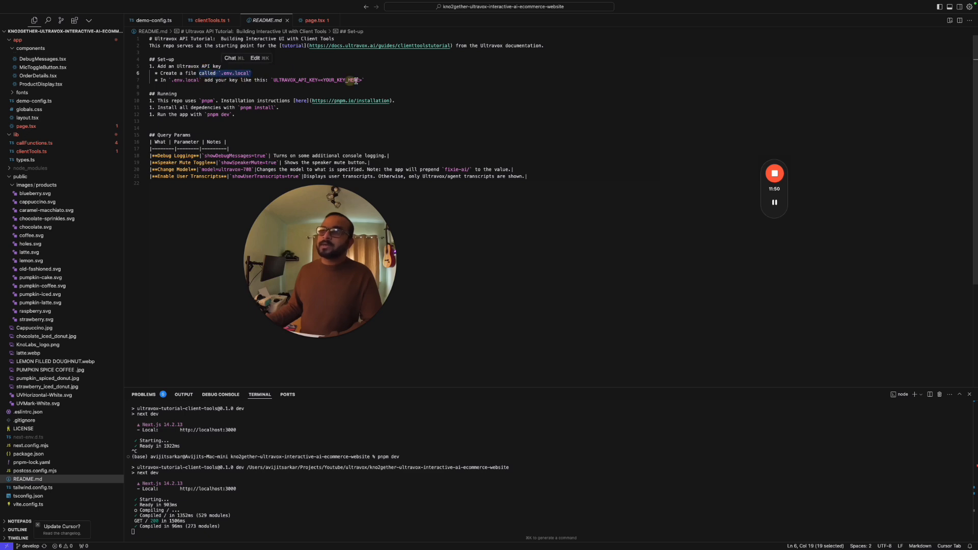
{"action": "left_click_drag", "start_coordinate": [364, 80], "coordinate": [264, 79]}
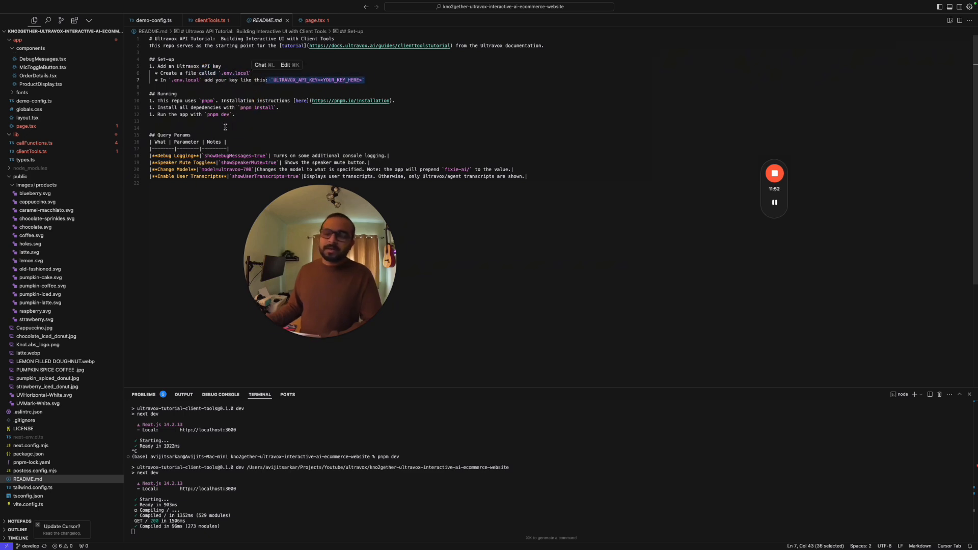